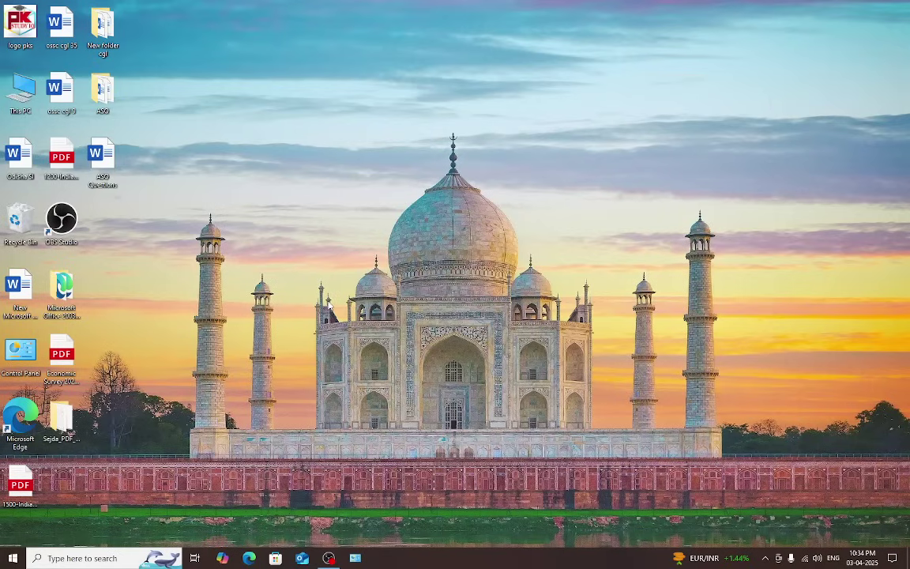
pyautogui.click(13, 558)
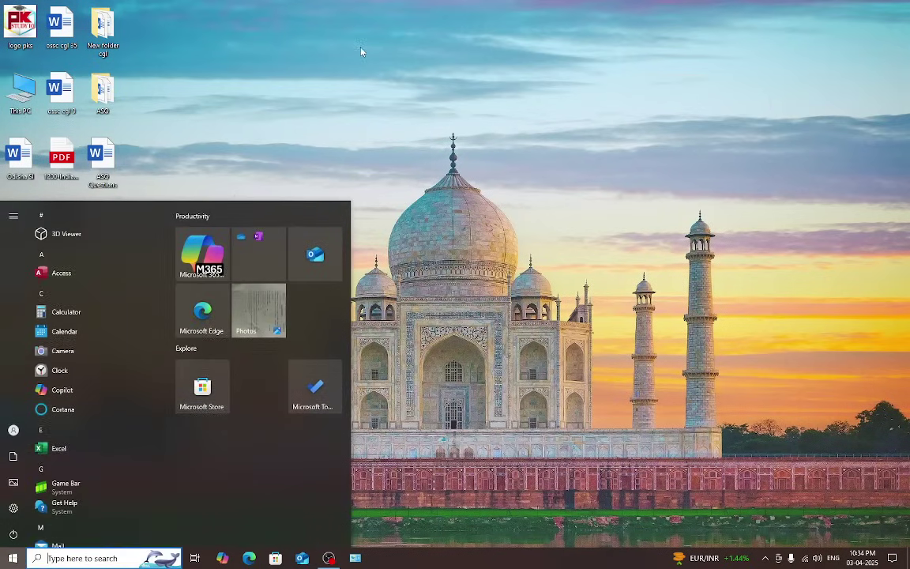
pyautogui.click(308, 71)
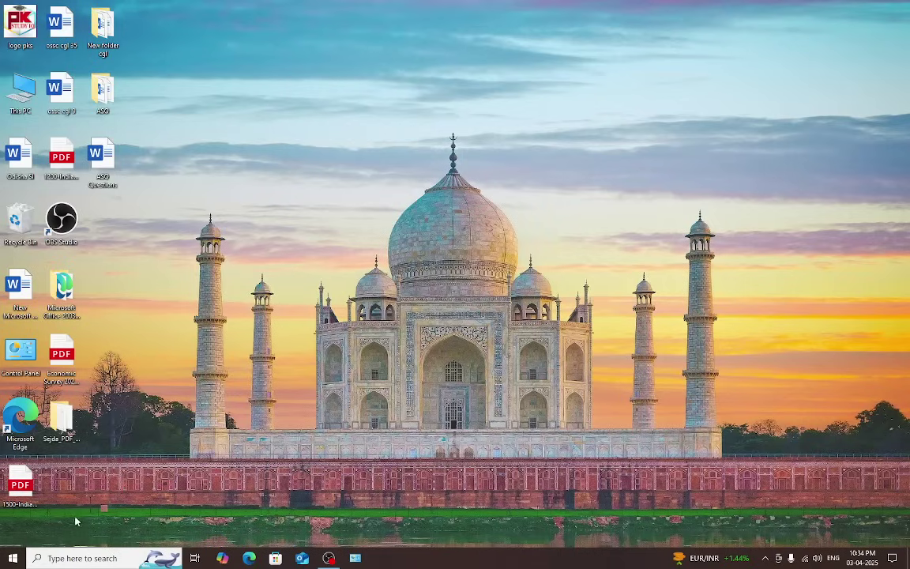
pyautogui.click(13, 559)
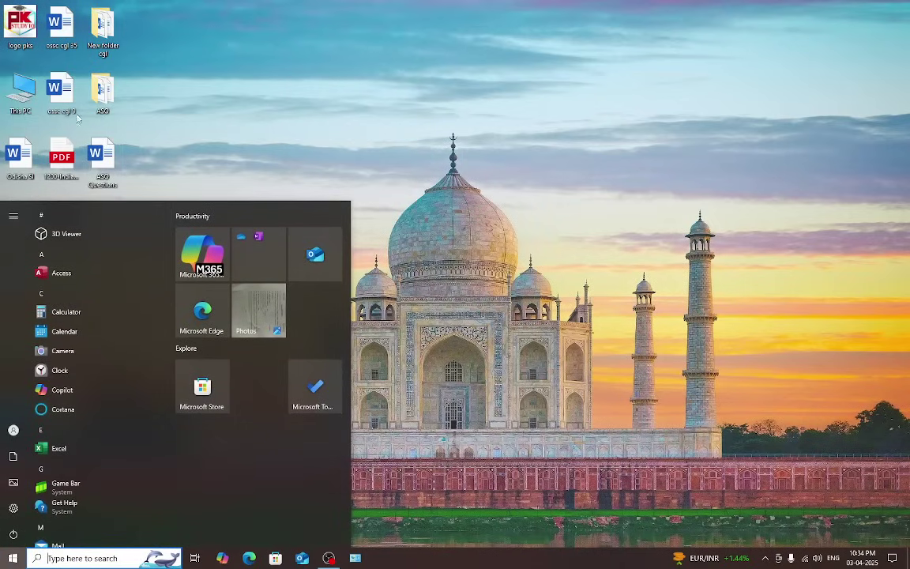
# Open This PC, view the computer's system properties, and close both windows.
pyautogui.doubleClick(25, 97)
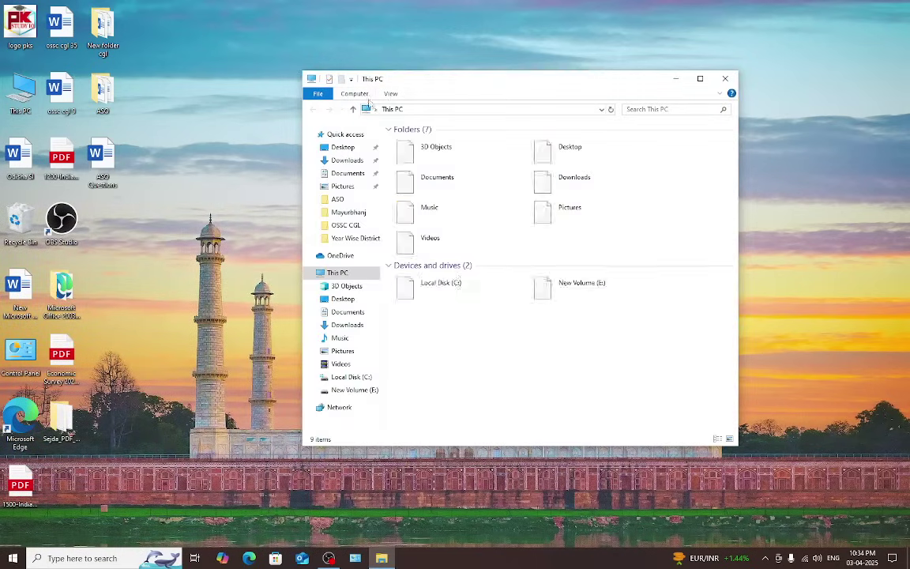
pyautogui.click(328, 79)
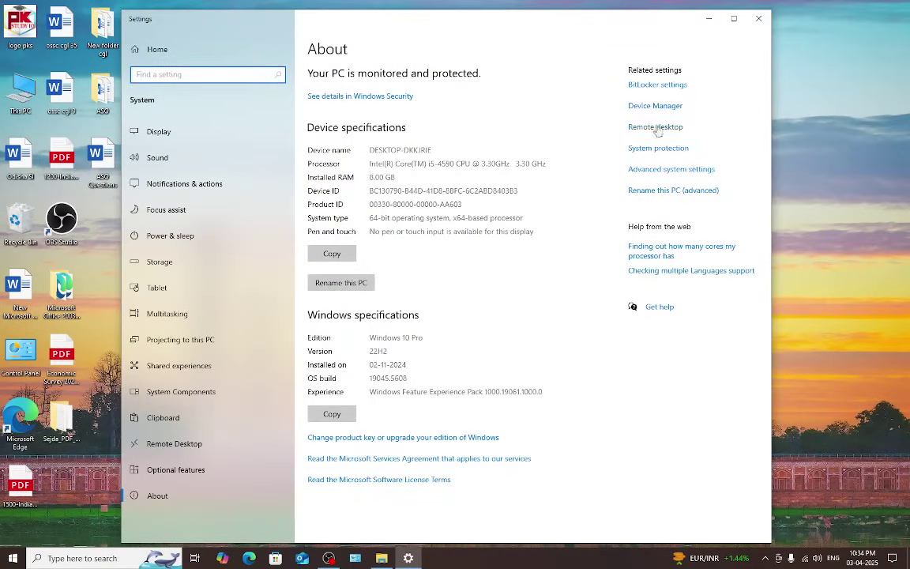
pyautogui.click(760, 19)
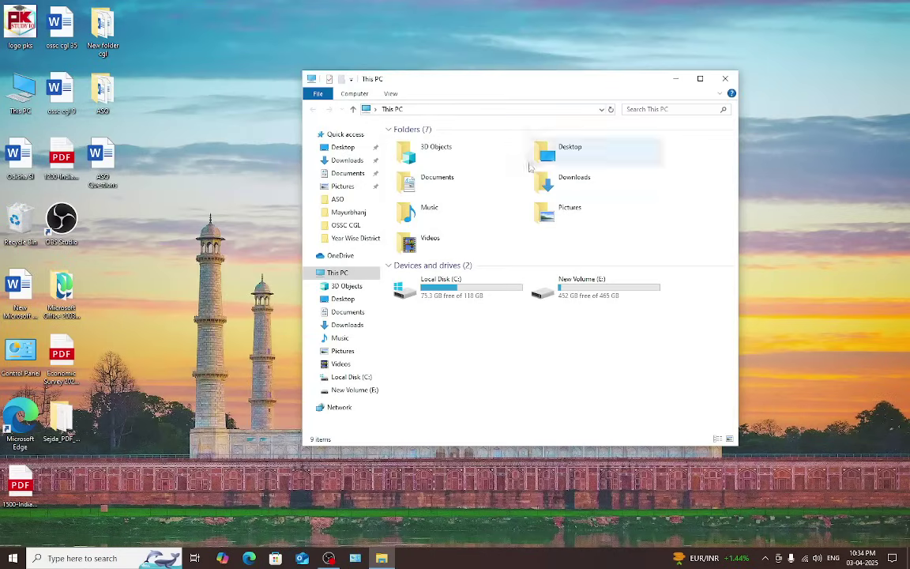
pyautogui.click(725, 78)
# Search Windows for "pro" and dismiss the search results.
pyautogui.click(101, 559)
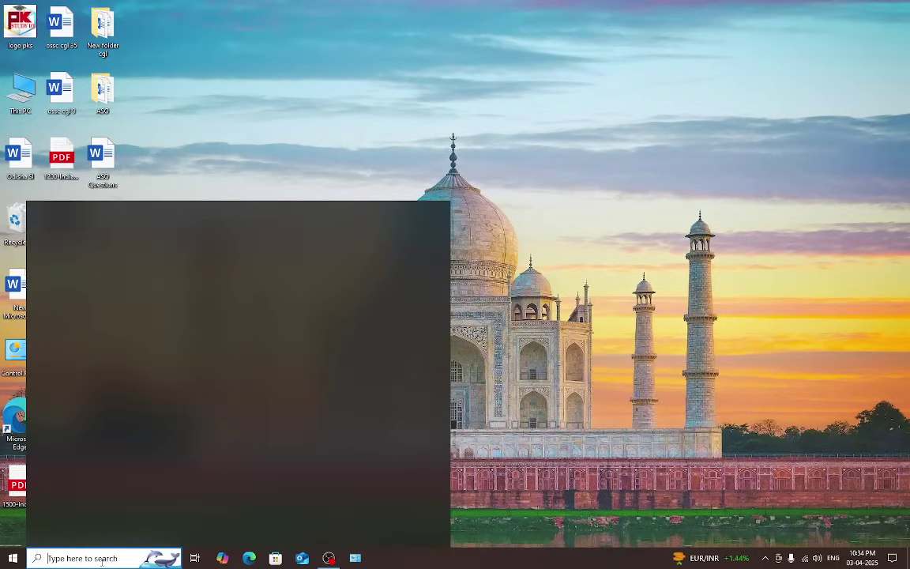
pyautogui.write('pro')
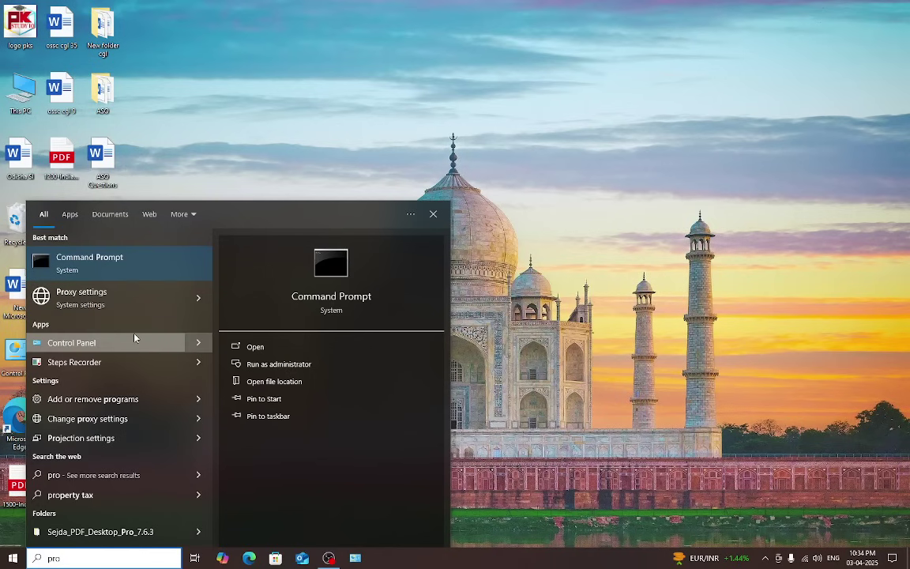
pyautogui.click(611, 175)
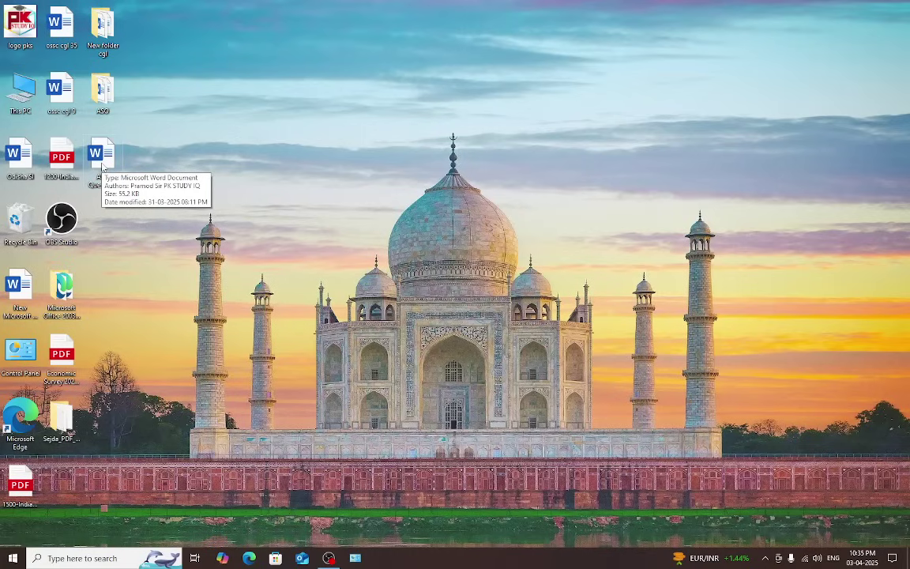
# Open Microsoft Edge in a maximized window, search for YouTube, and open the YouTube site.
pyautogui.click(251, 558)
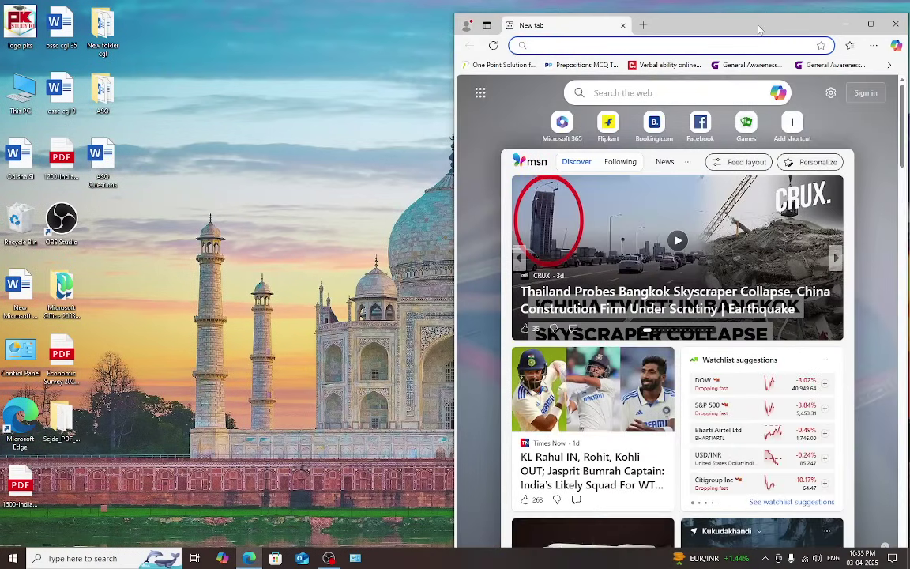
pyautogui.doubleClick(758, 26)
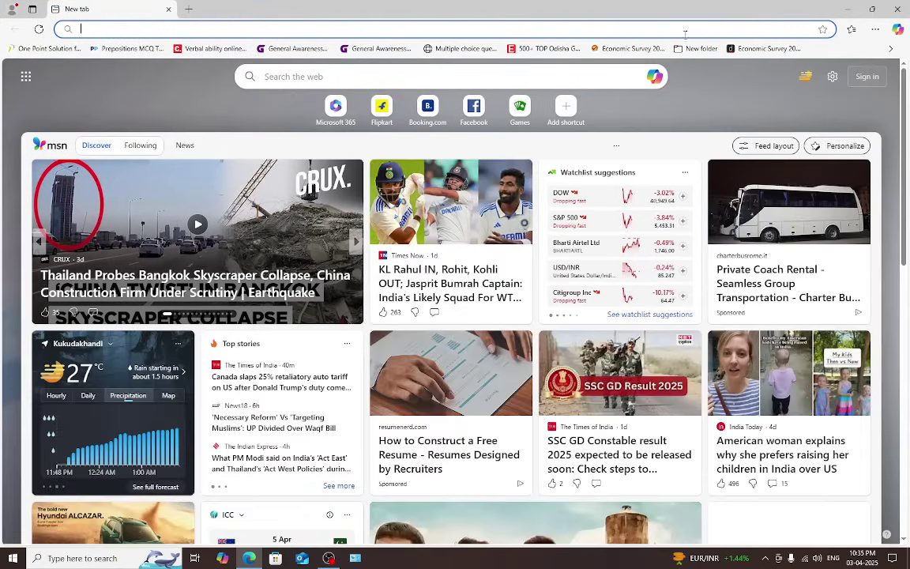
pyautogui.write('you')
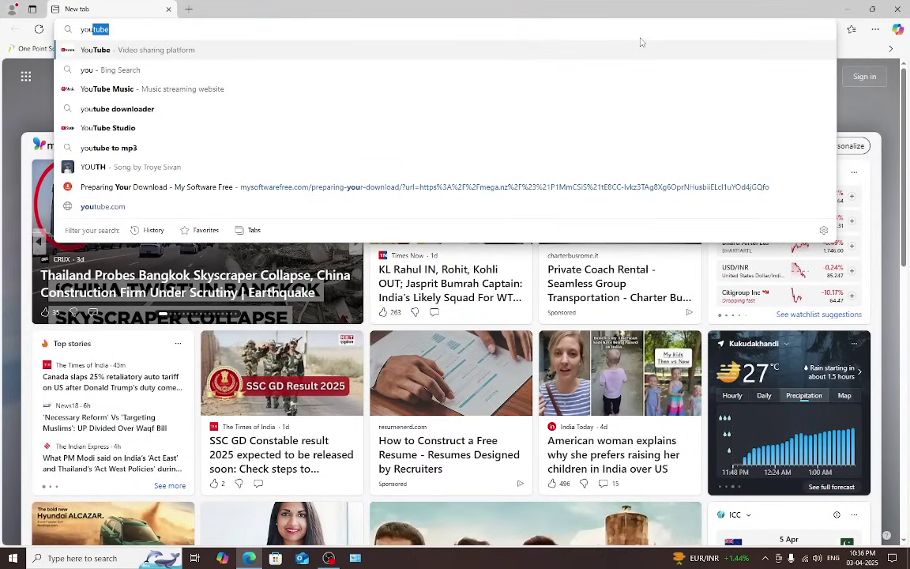
pyautogui.press('Return')
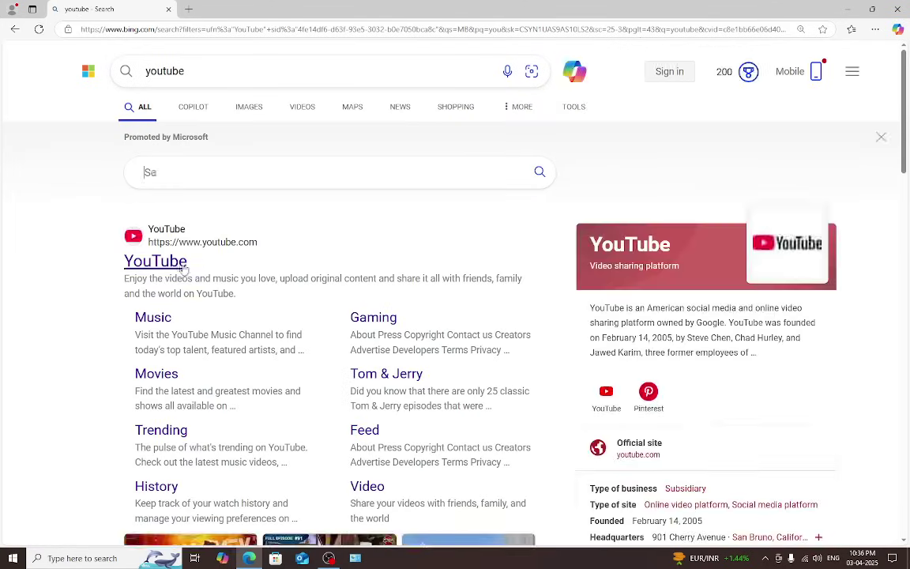
pyautogui.click(185, 263)
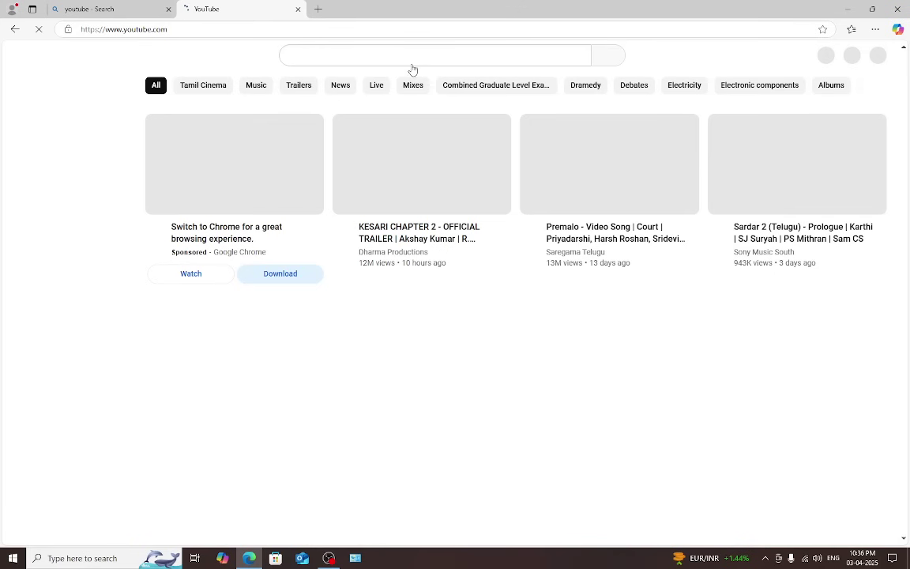
# Search YouTube for "pk study iq" and open the P. K. Study IQ channel.
pyautogui.click(384, 55)
pyautogui.write('pk')
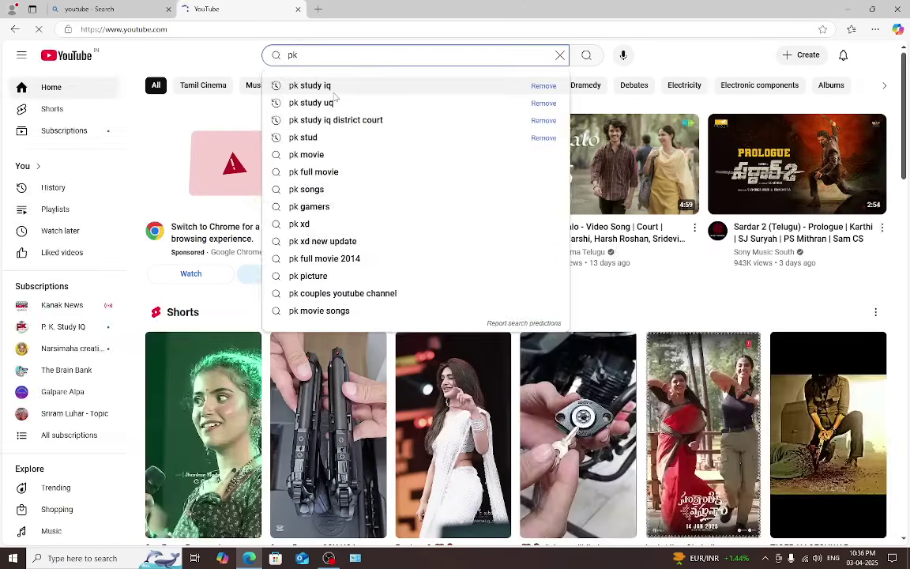
pyautogui.click(302, 87)
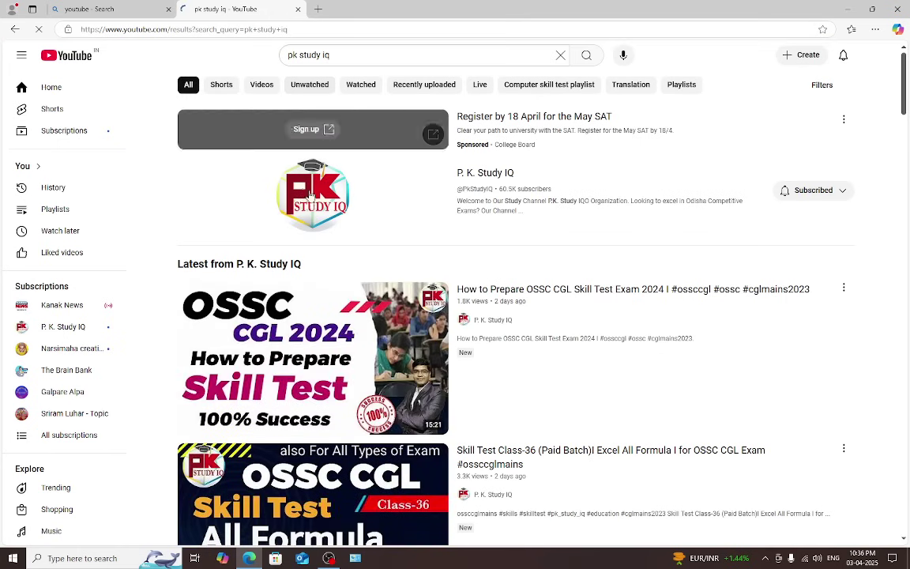
pyautogui.click(317, 301)
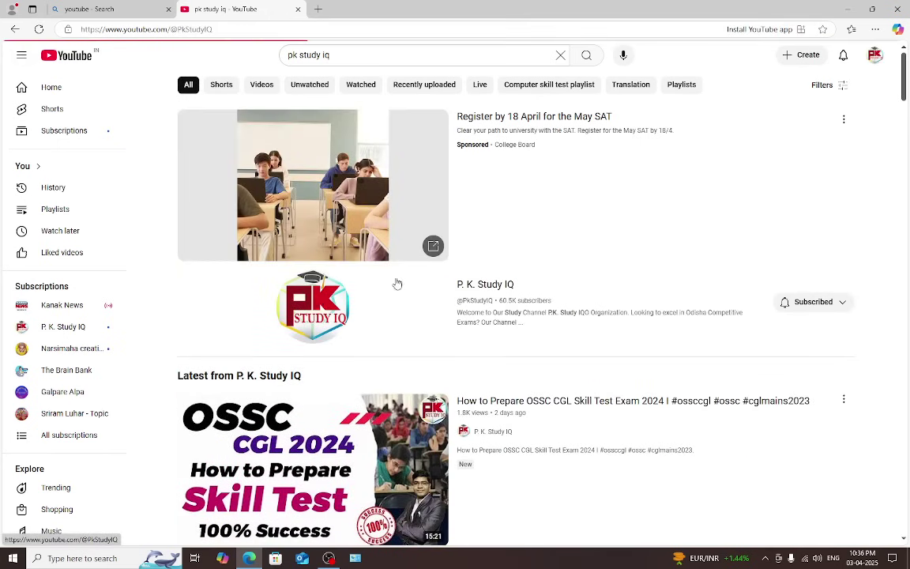
# Look over the channel's home page and browse its created playlists.
pyautogui.scroll(-3, 592, 322)
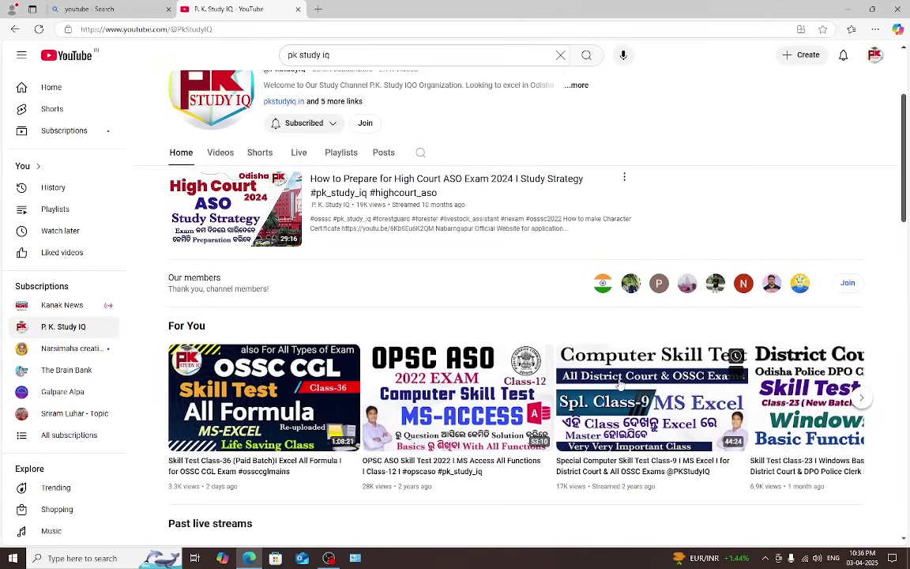
pyautogui.scroll(3, 389, 276)
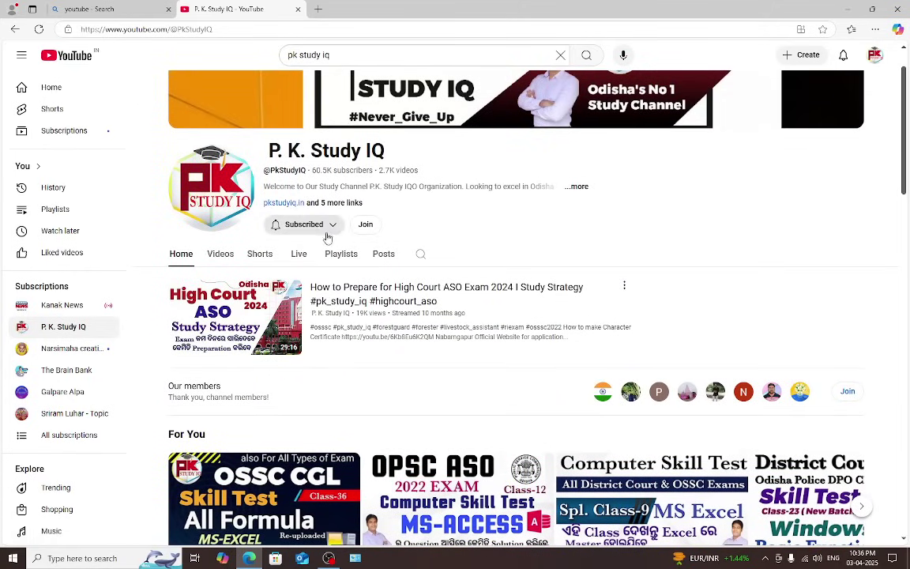
pyautogui.click(338, 256)
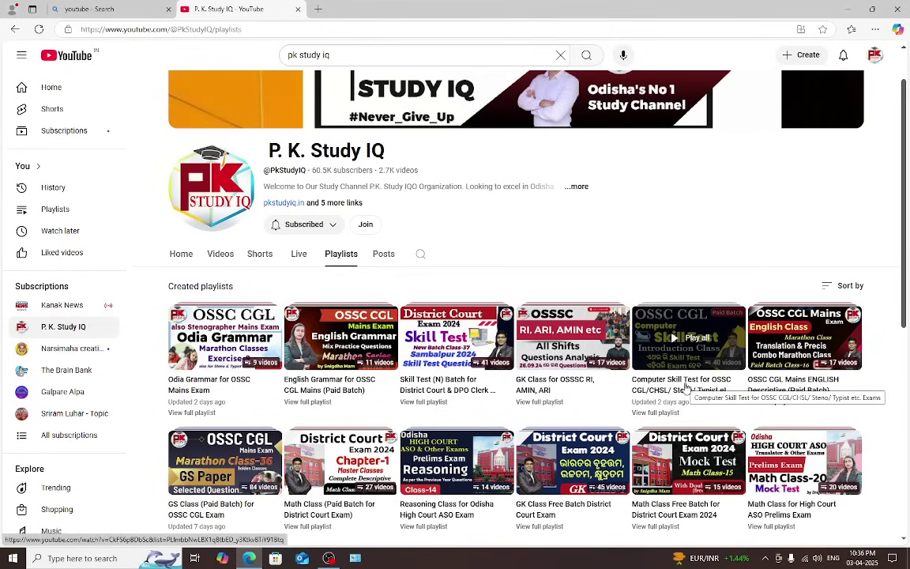
pyautogui.scroll(-1, 686, 387)
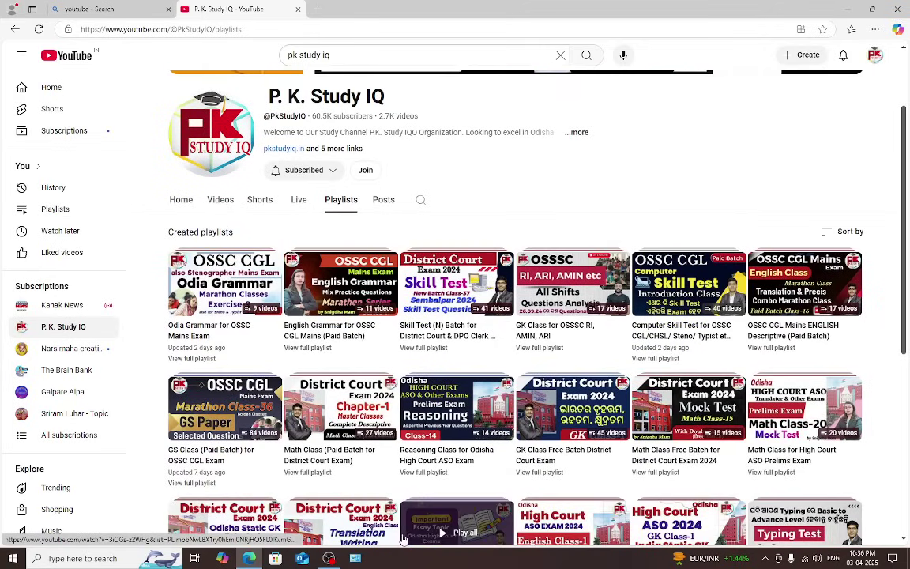
pyautogui.scroll(-1, 536, 277)
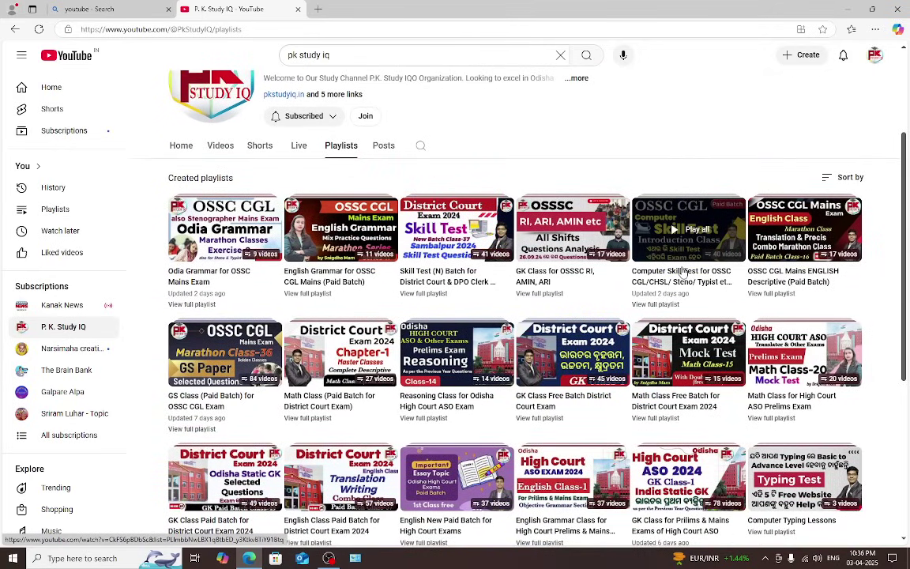
# Open the full Computer Skill Test for OSSC CGL/CHSL playlist in a new tab and browse its classes to the end.
pyautogui.rightClick(654, 307)
pyautogui.click(687, 318)
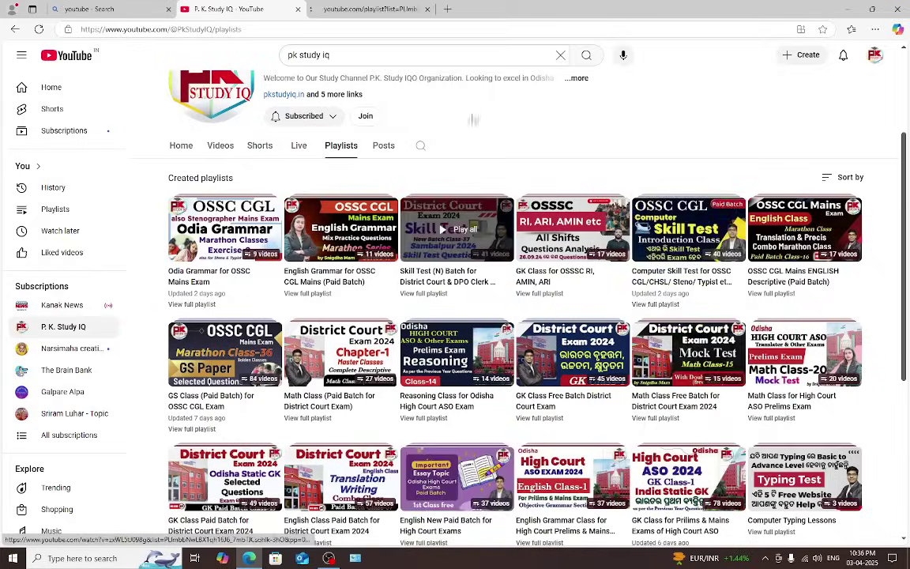
pyautogui.click(376, 6)
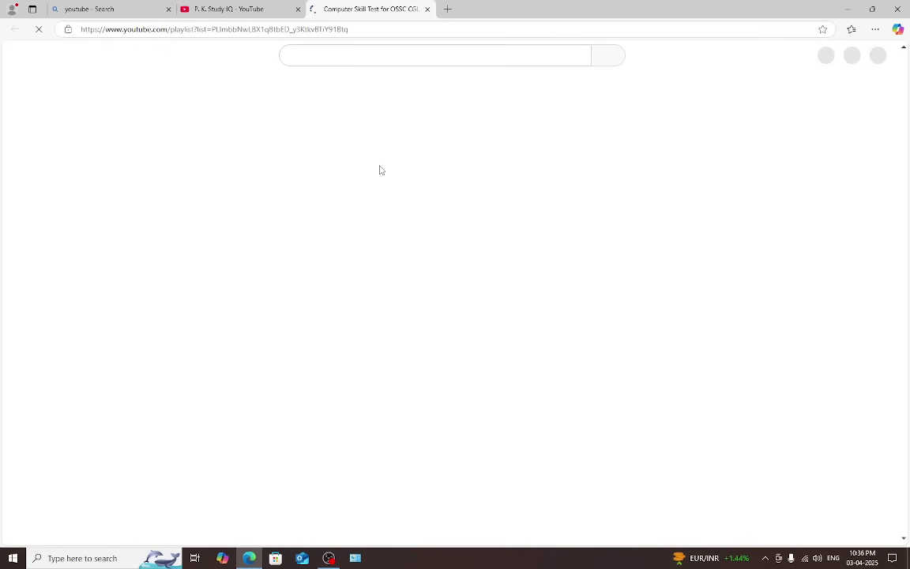
pyautogui.scroll(-2, 451, 306)
pyautogui.scroll(-20, 452, 306)
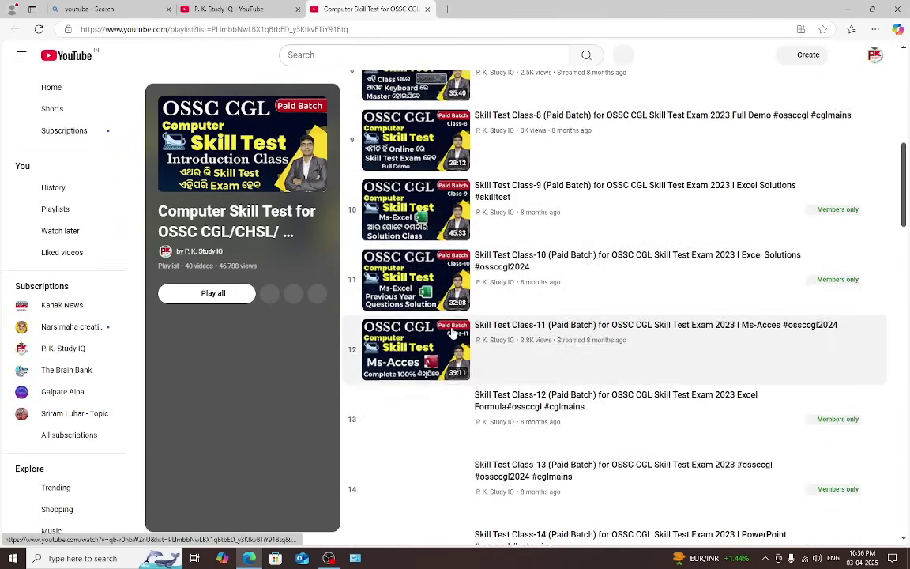
pyautogui.scroll(-4, 453, 340)
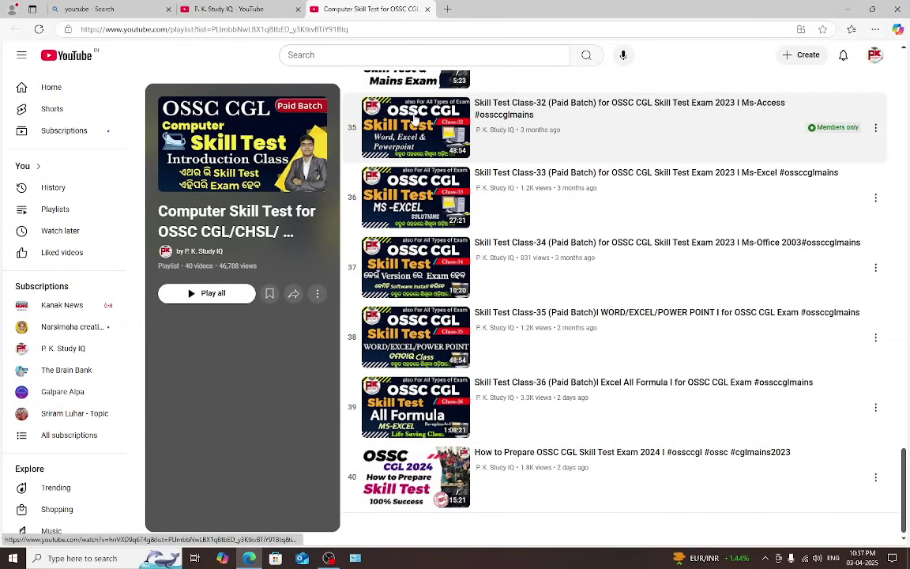
# Minimize the browser and refresh the desktop.
pyautogui.click(847, 9)
pyautogui.rightClick(255, 291)
pyautogui.click(272, 320)
pyautogui.rightClick(281, 319)
pyautogui.click(298, 354)
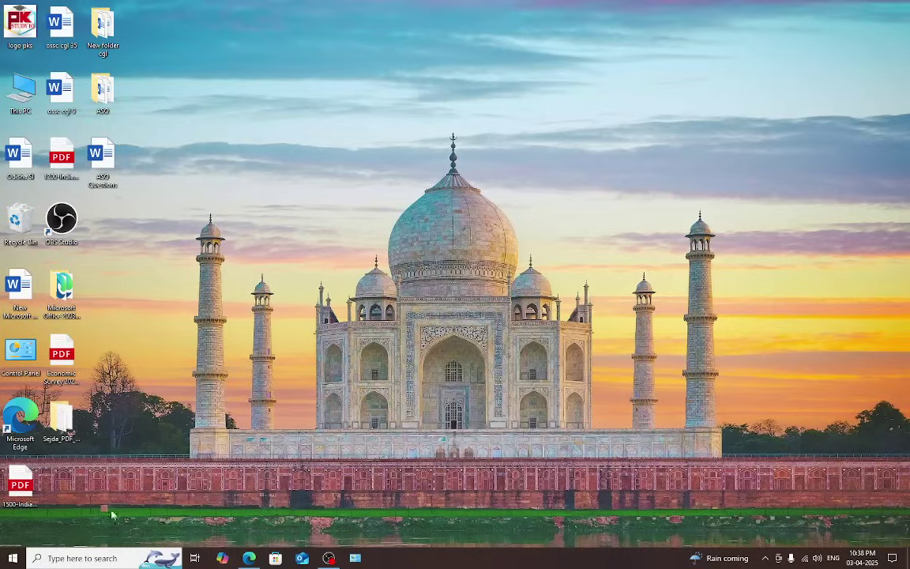
# Search Windows for "chro" to look for Google Chrome, and dismiss the results.
pyautogui.click(62, 556)
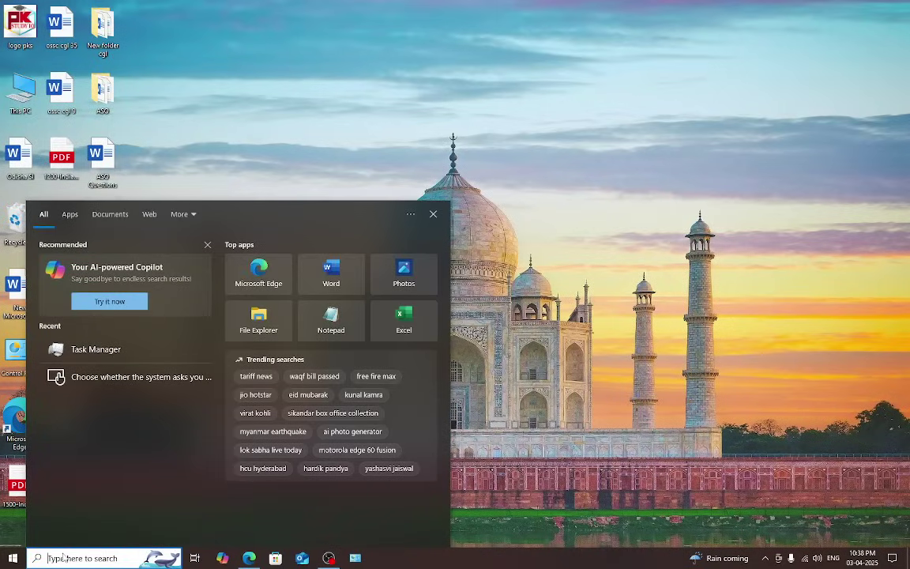
pyautogui.write('ch')
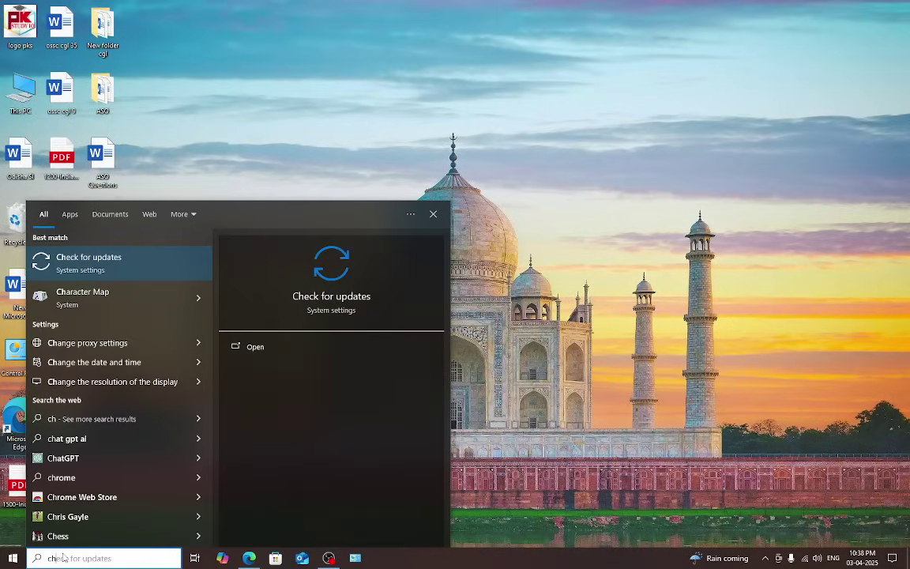
pyautogui.write('ro')
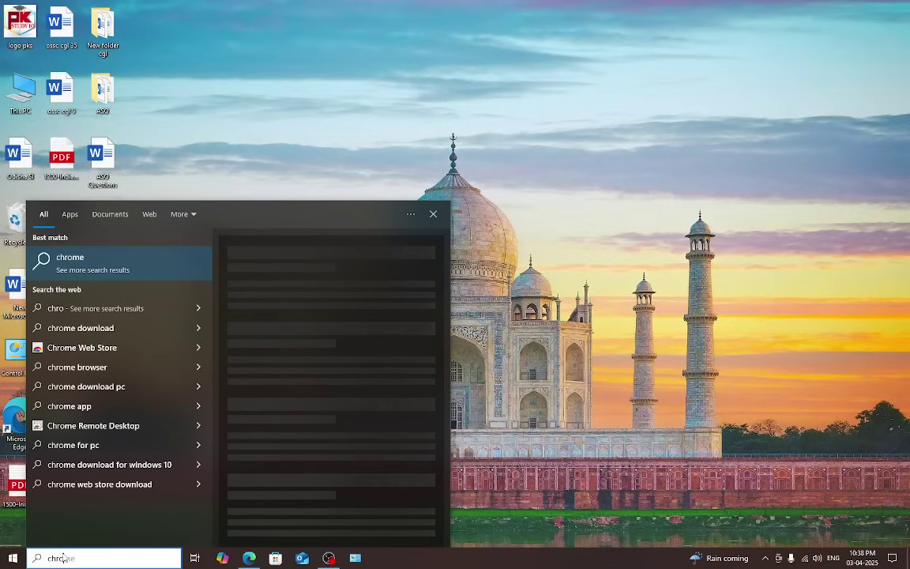
pyautogui.click(256, 98)
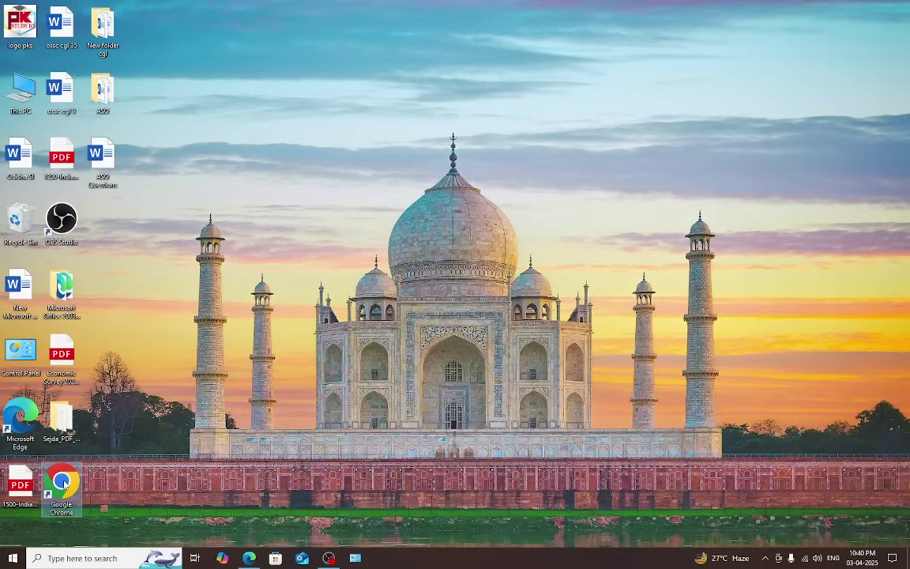
# Move the Google Chrome shortcut to free desktop space beside OBS Studio, and view Chrome's download page in Edge before minimizing it.
pyautogui.moveTo(61, 478); pyautogui.dragTo(134, 242)
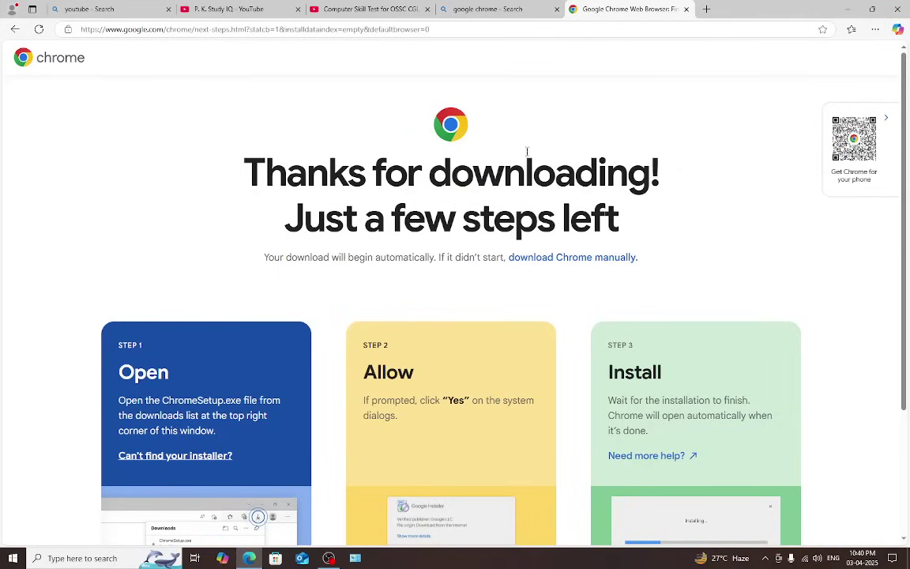
pyautogui.press('super+d')
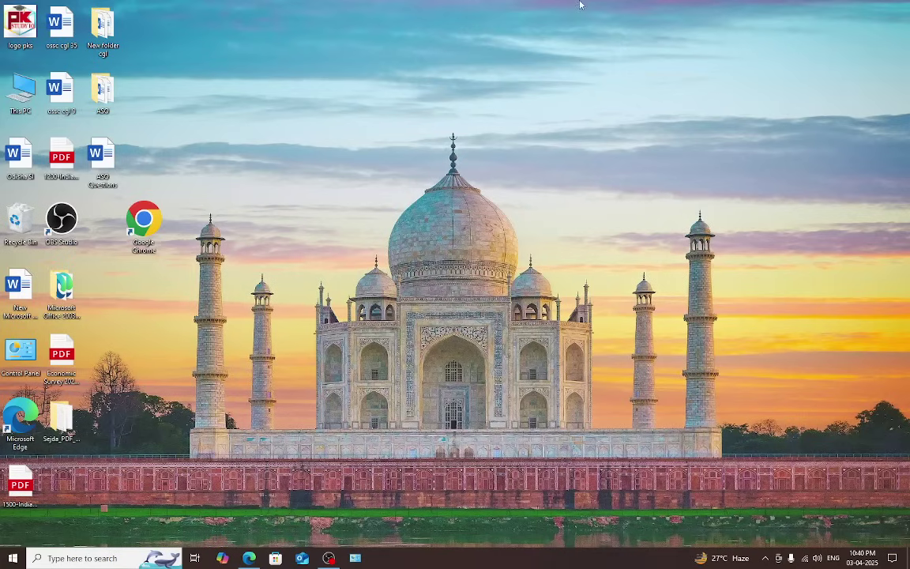
pyautogui.click(249, 557)
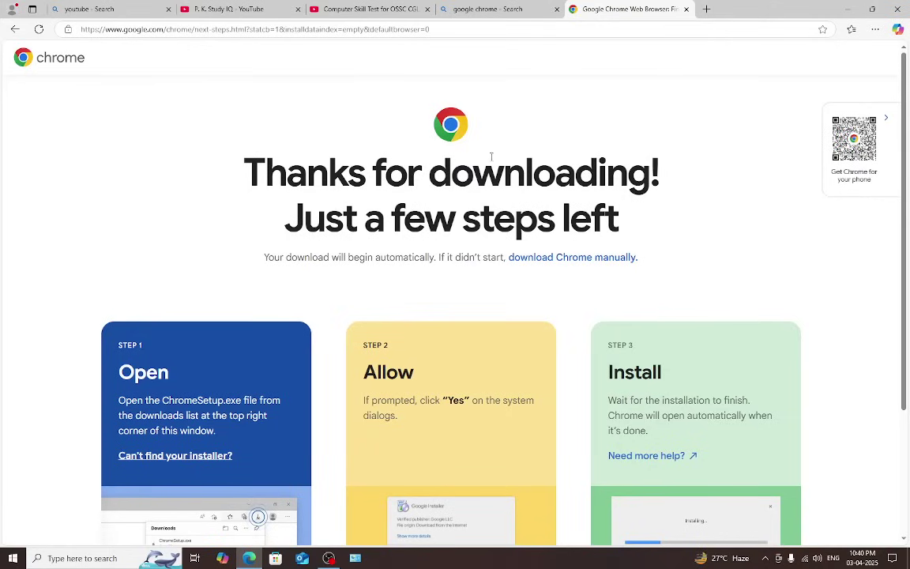
pyautogui.click(847, 8)
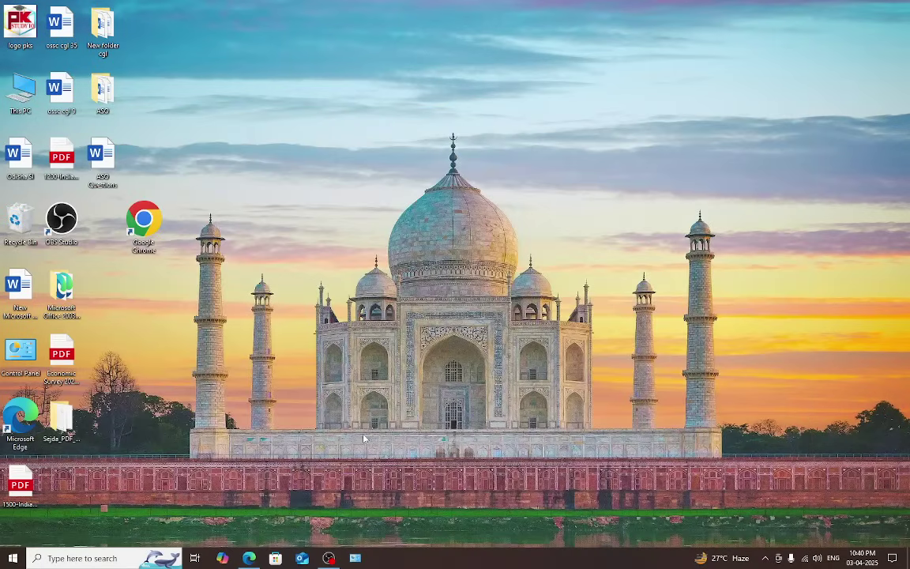
# Review Chrome's download page in Edge, minimize it, and look through the list of installed apps.
pyautogui.click(249, 558)
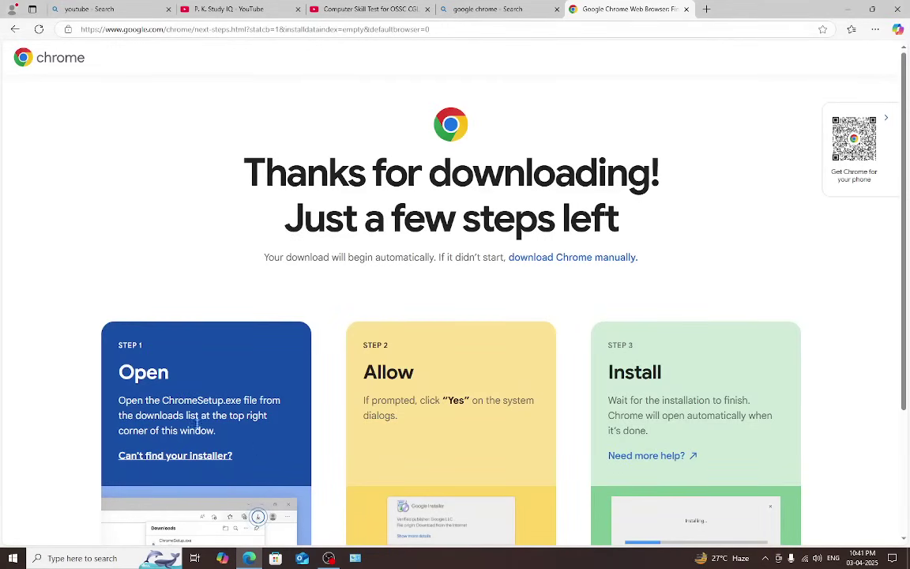
pyautogui.click(847, 11)
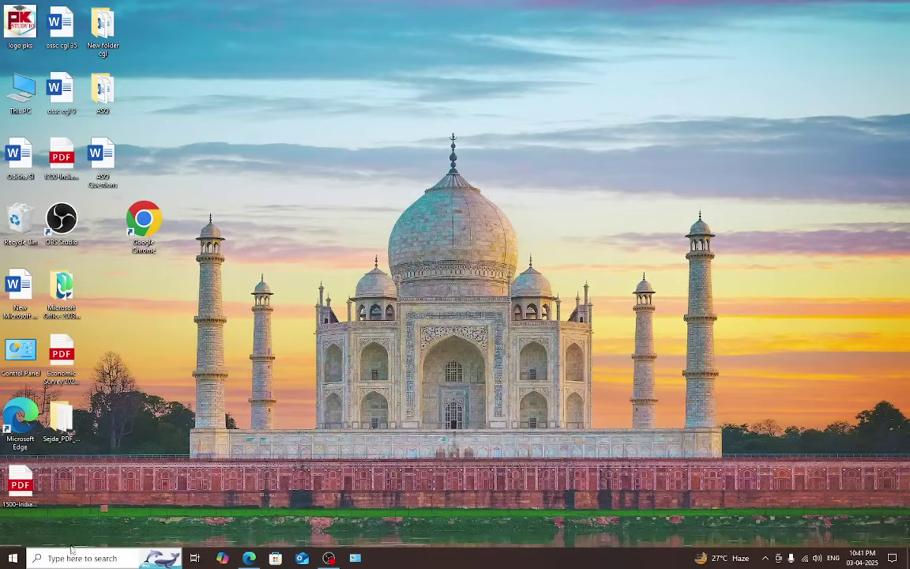
pyautogui.click(9, 560)
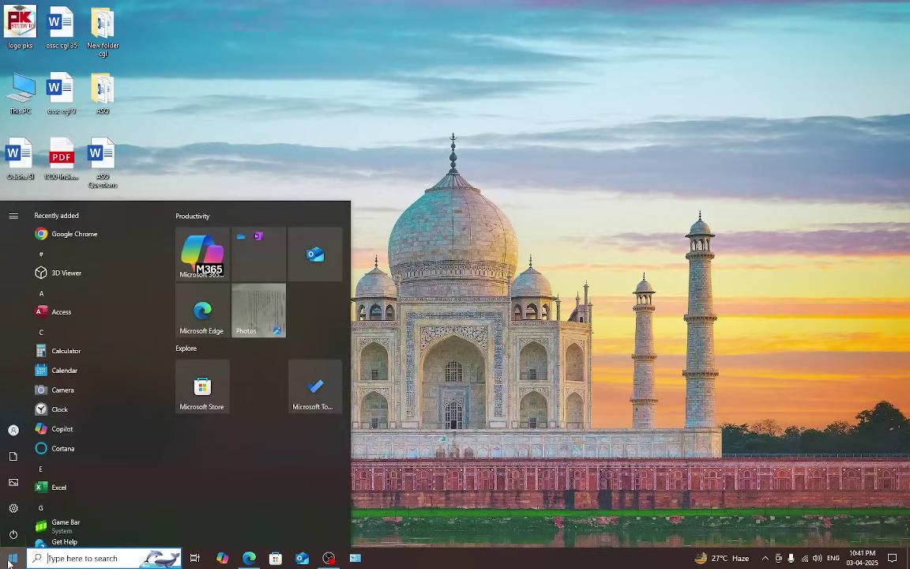
pyautogui.scroll(-5, 71, 395)
pyautogui.scroll(-10, 79, 431)
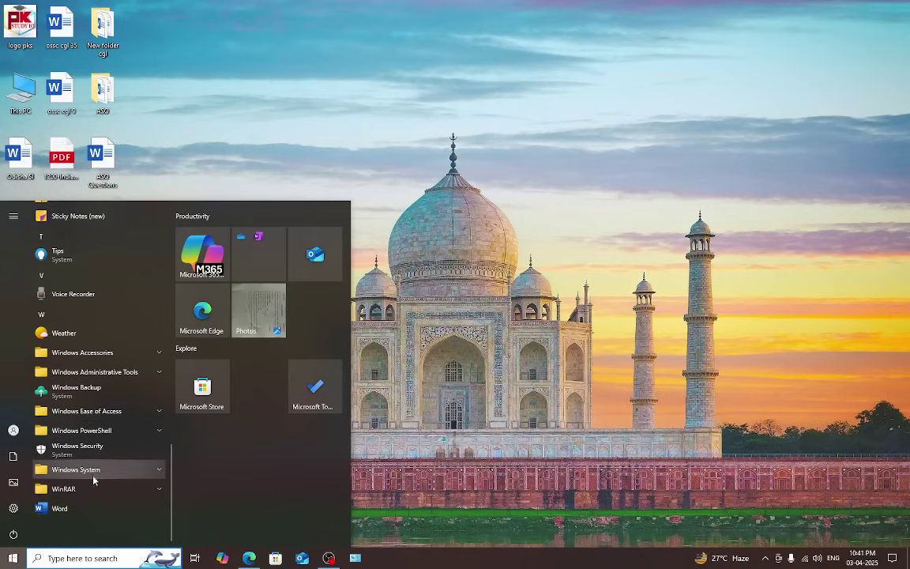
pyautogui.scroll(15, 95, 457)
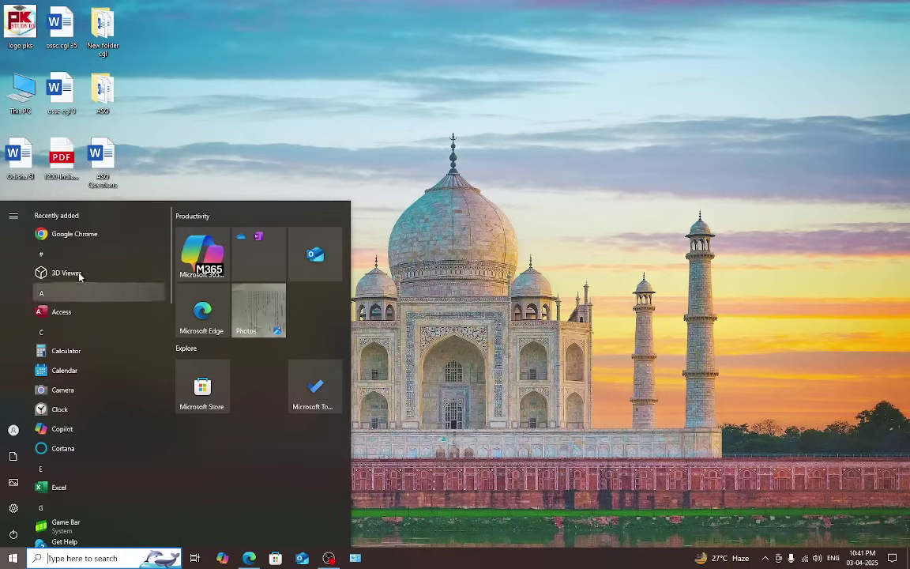
pyautogui.scroll(-1, 70, 461)
pyautogui.scroll(-2, 71, 461)
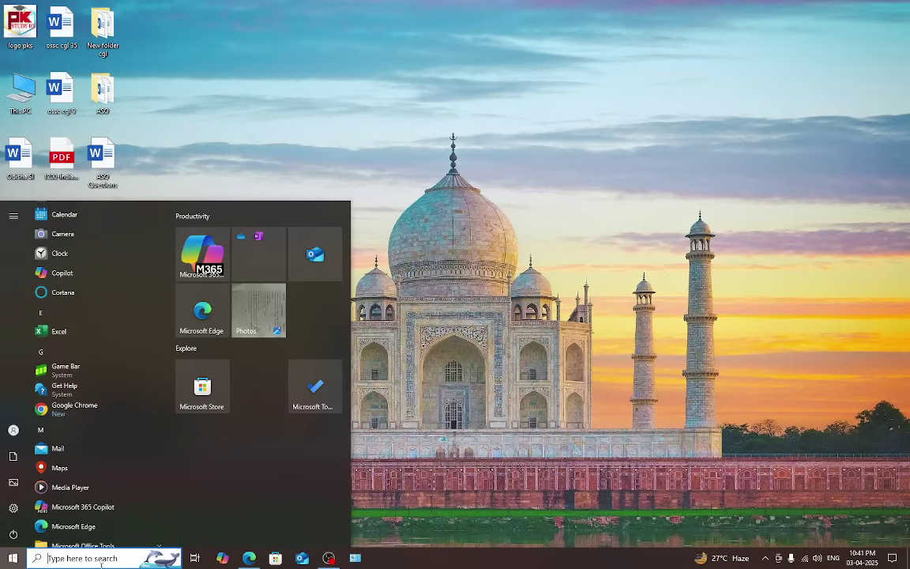
# Search Windows for "cont" and open Control Panel.
pyautogui.click(72, 559)
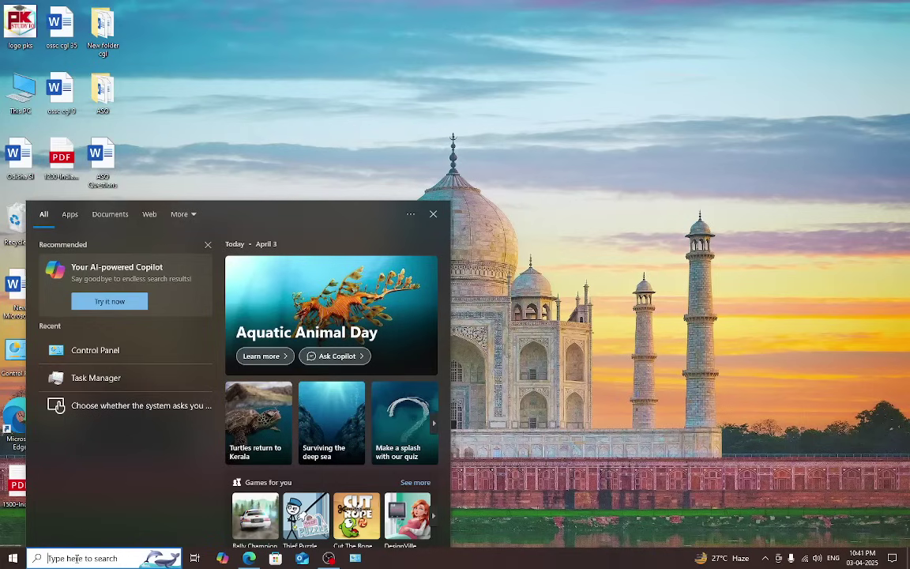
pyautogui.write('cont')
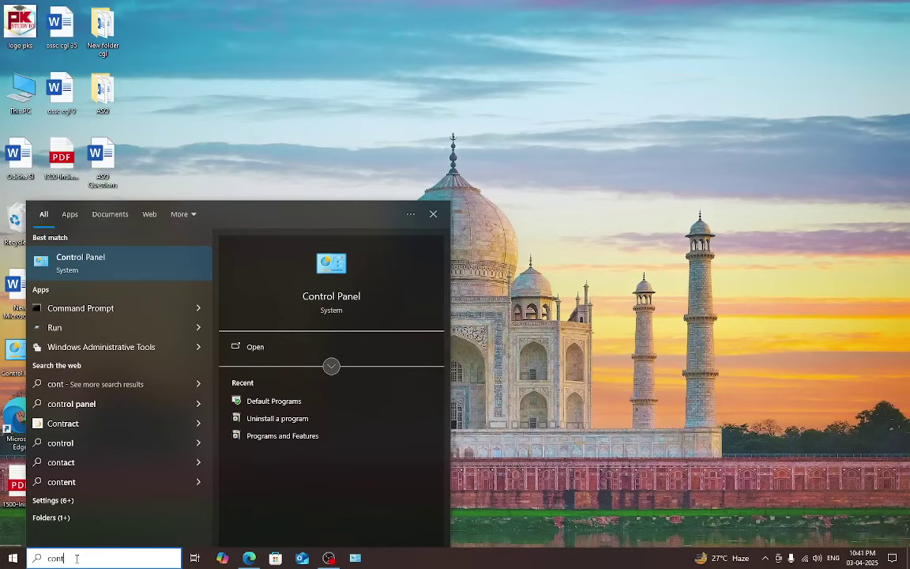
pyautogui.click(108, 264)
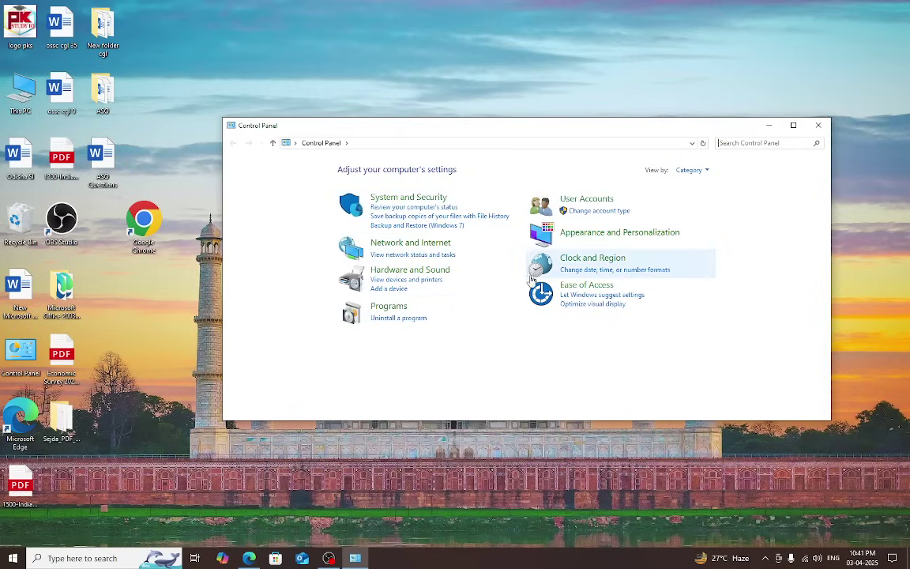
# Search Control Panel for "def", open Default Programs, and open the settings for choosing default programs.
pyautogui.click(736, 141)
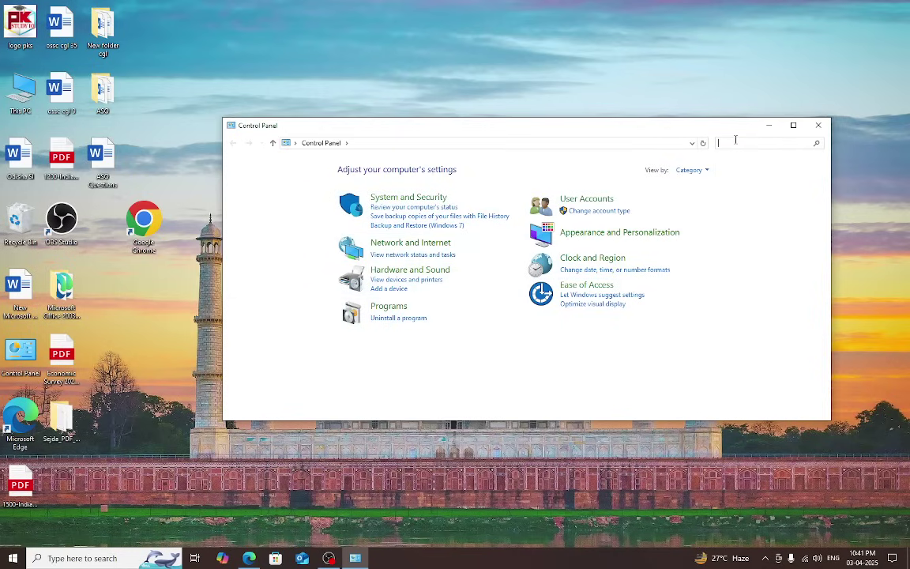
pyautogui.write('def')
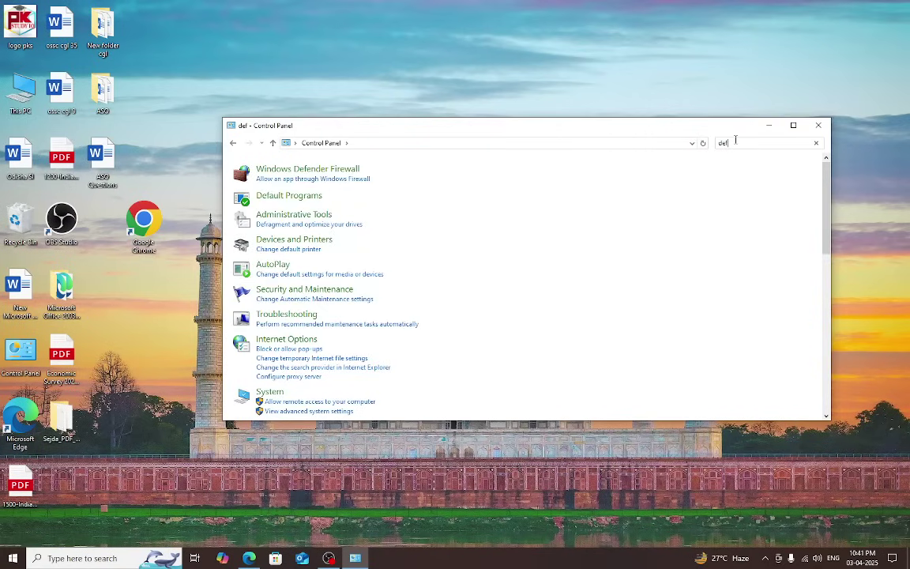
pyautogui.click(302, 202)
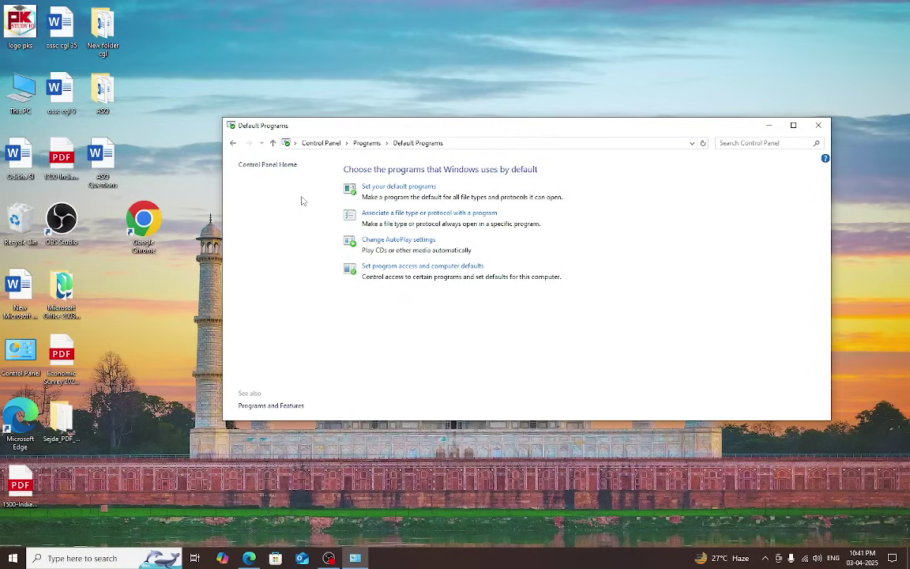
pyautogui.click(401, 188)
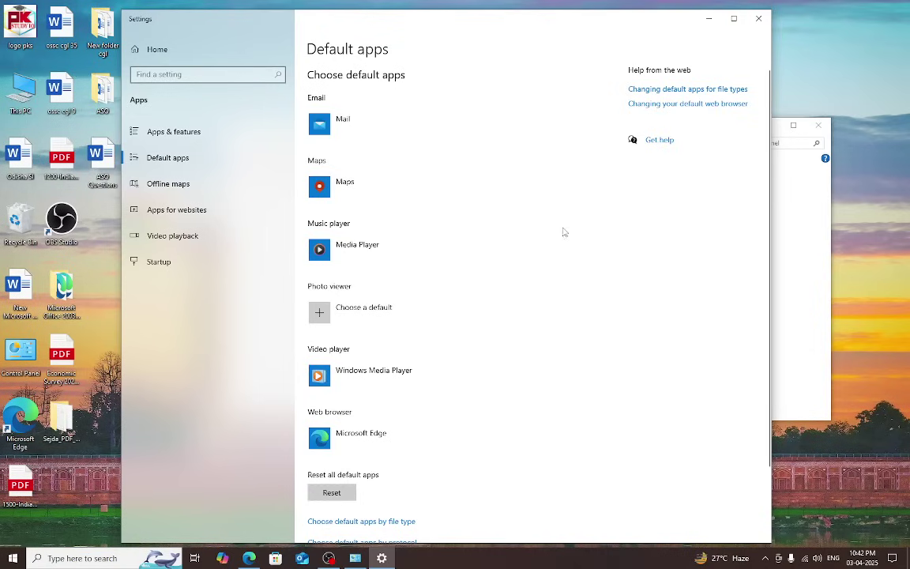
# Set Google Chrome as the default web browser in place of Microsoft Edge, and close the Settings window.
pyautogui.scroll(-2, 335, 405)
pyautogui.click(358, 350)
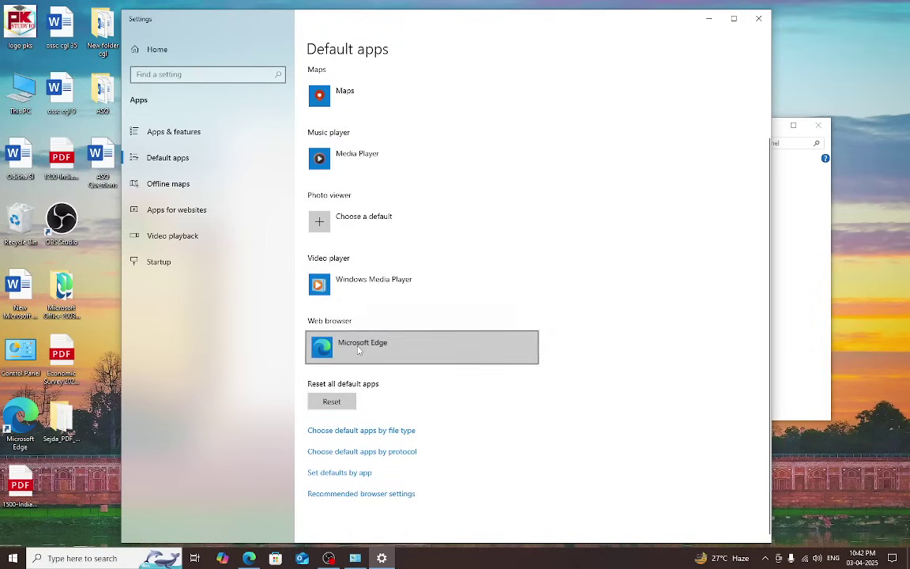
pyautogui.click(375, 200)
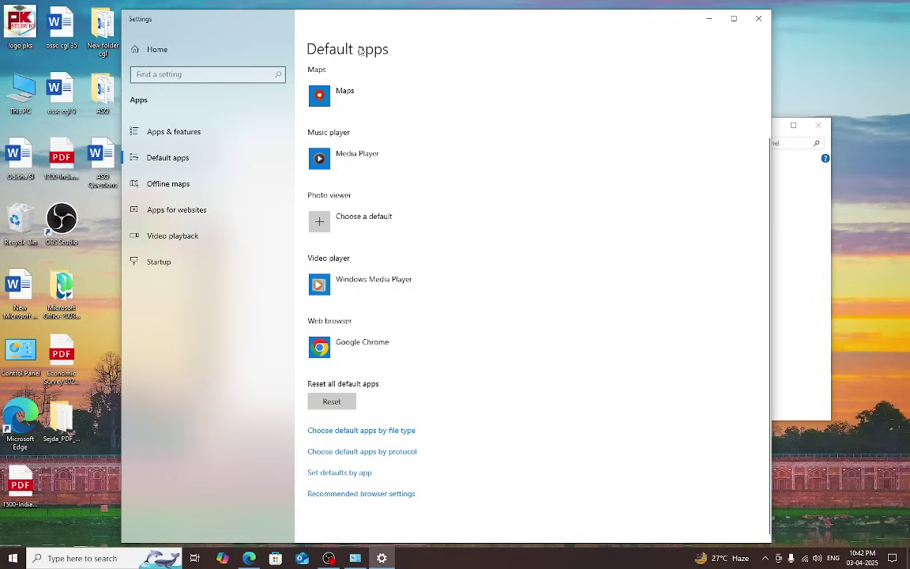
pyautogui.click(759, 18)
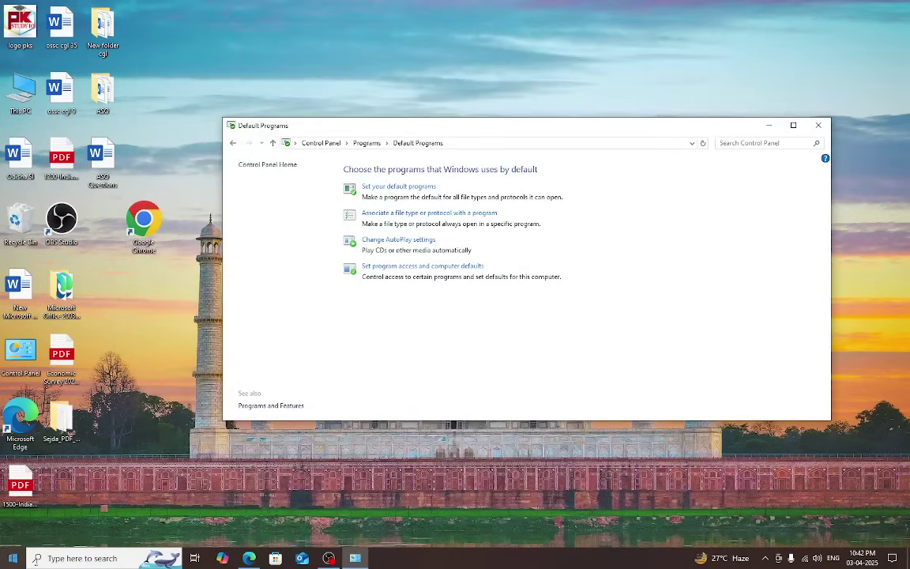
# Search Windows for "defu" and open the Default apps settings directly from the results.
pyautogui.click(70, 559)
pyautogui.write('defu')
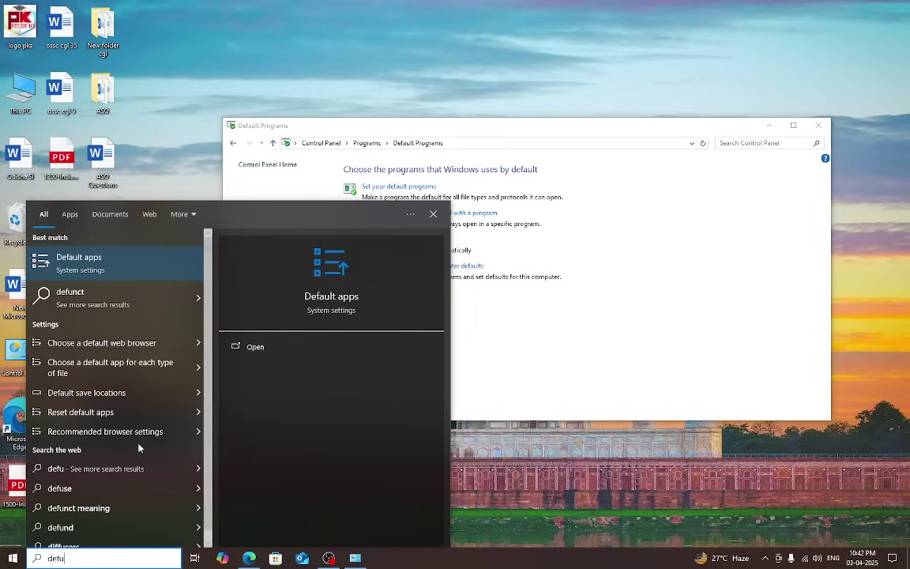
pyautogui.click(66, 263)
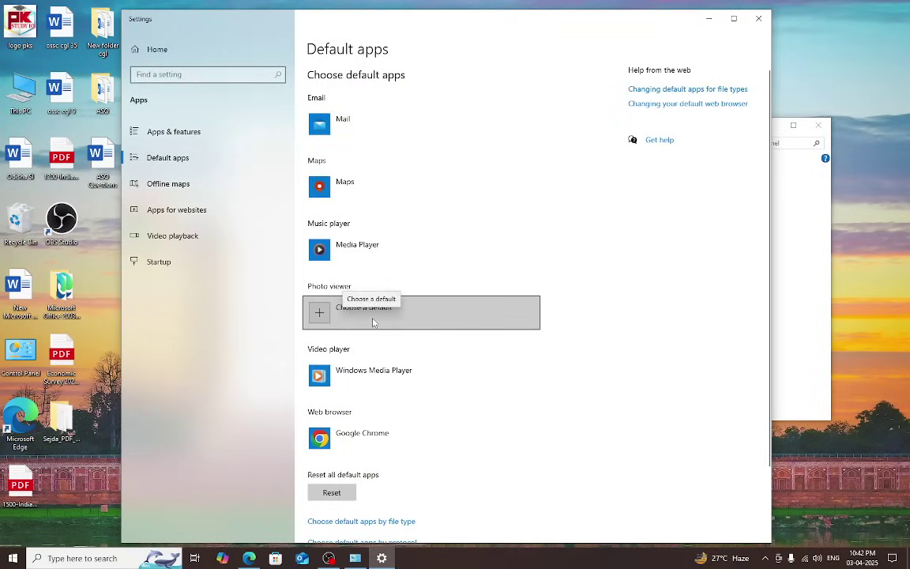
# Close the Default Programs window and the Settings window to return to the desktop.
pyautogui.click(773, 133)
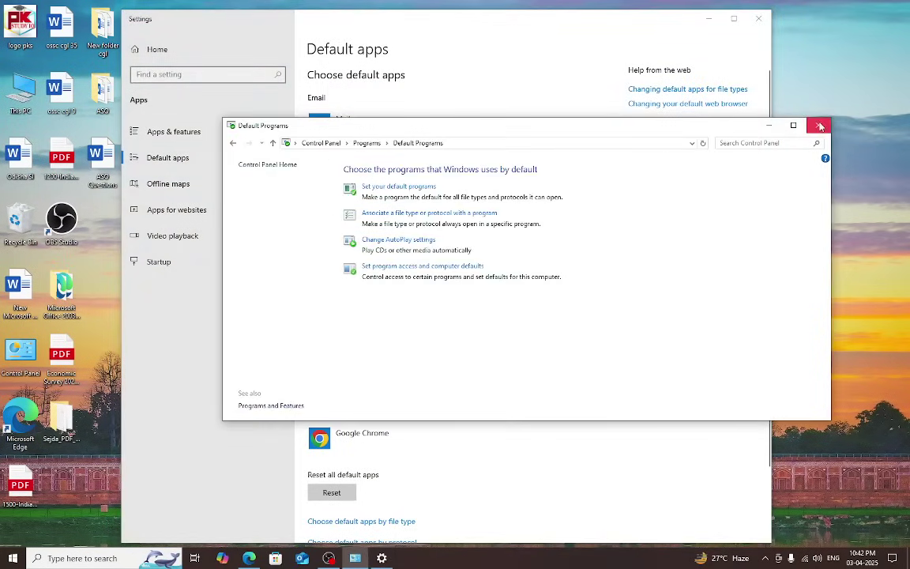
pyautogui.click(818, 125)
pyautogui.click(84, 558)
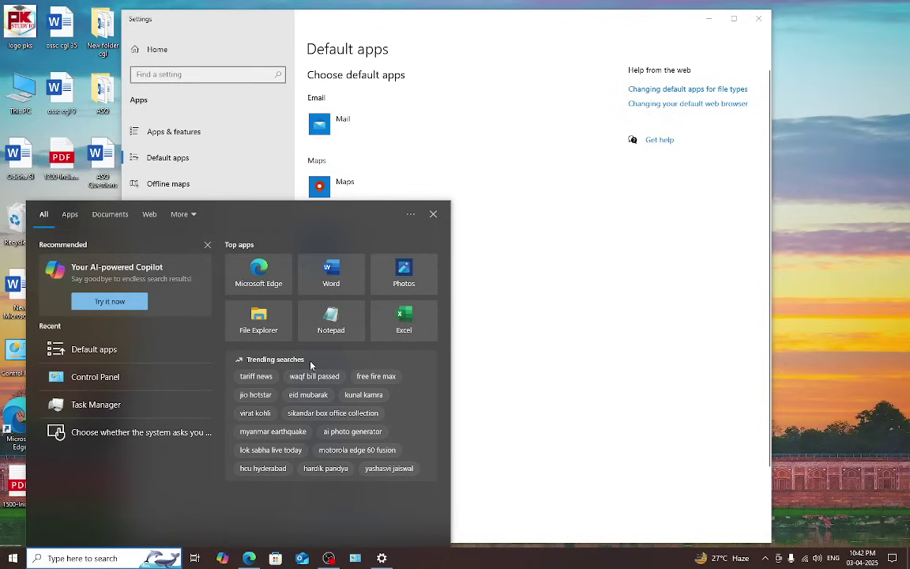
pyautogui.click(689, 248)
pyautogui.click(764, 20)
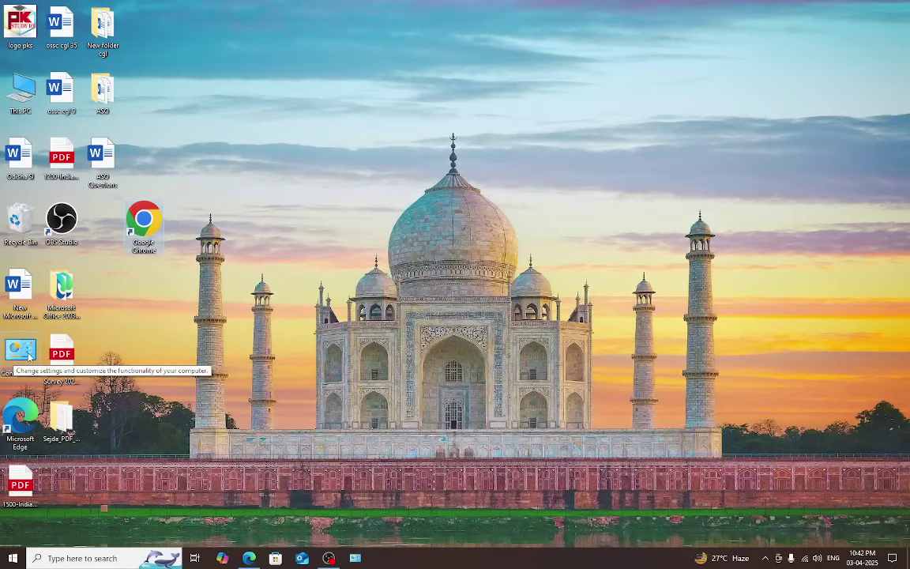
# Look through the installed apps, search Windows for "def" to check the default web browser in Default apps, and close Settings.
pyautogui.click(13, 559)
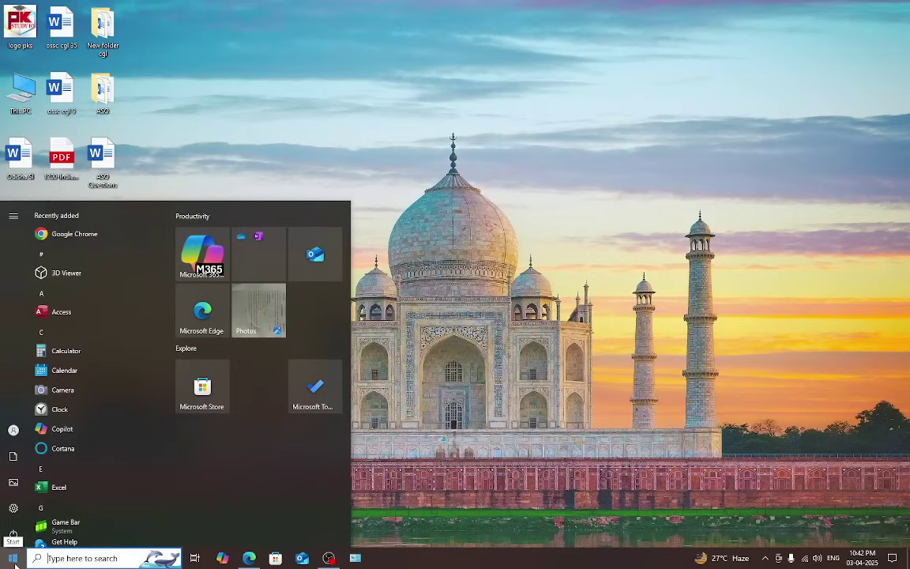
pyautogui.scroll(-10, 133, 377)
pyautogui.scroll(-7, 125, 391)
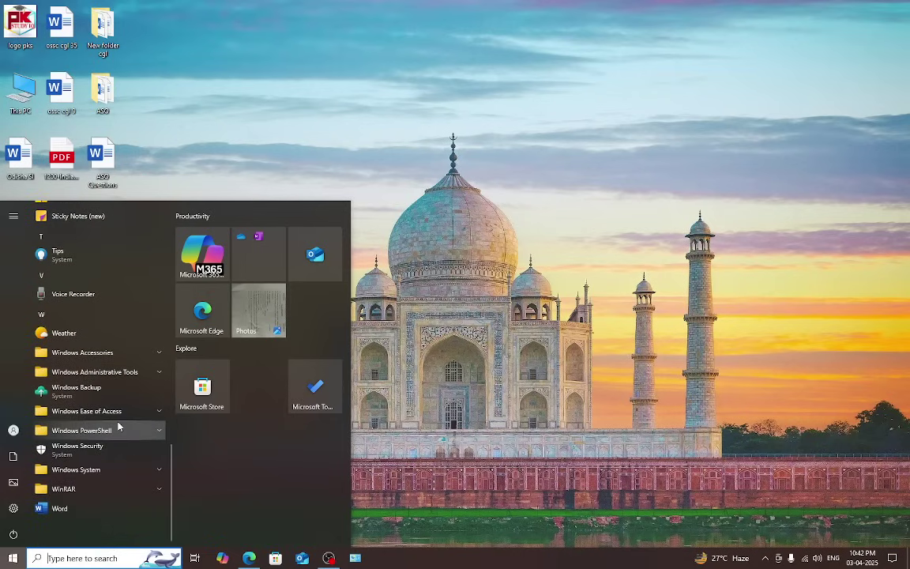
pyautogui.click(98, 558)
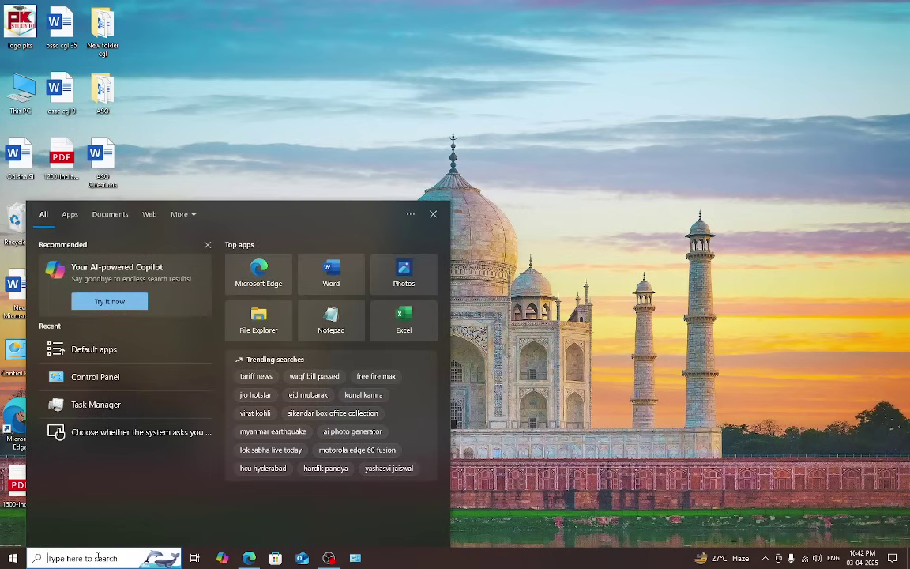
pyautogui.write('def')
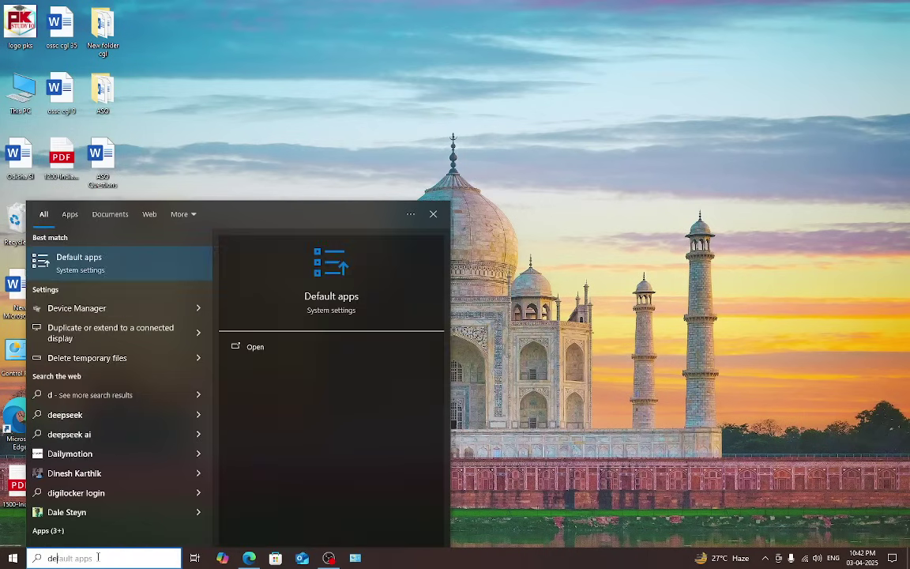
pyautogui.click(83, 269)
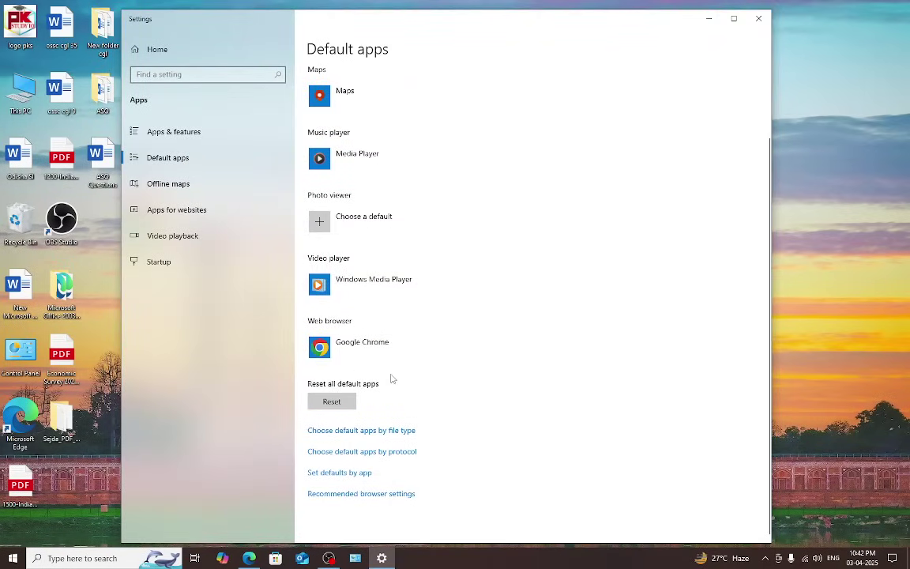
pyautogui.click(759, 18)
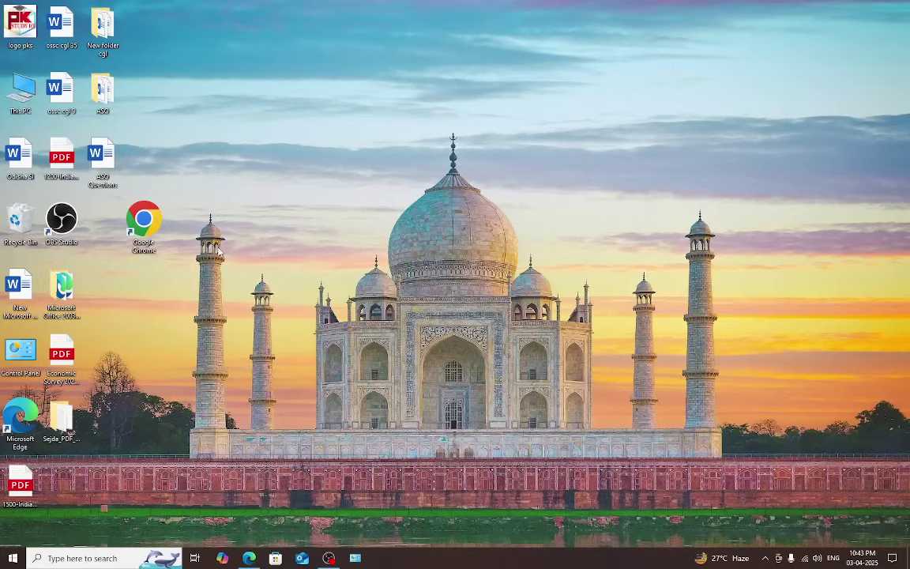
# Launch Google Chrome from the desktop in a maximized window, and look over its main menu and More tools options.
pyautogui.doubleClick(145, 221)
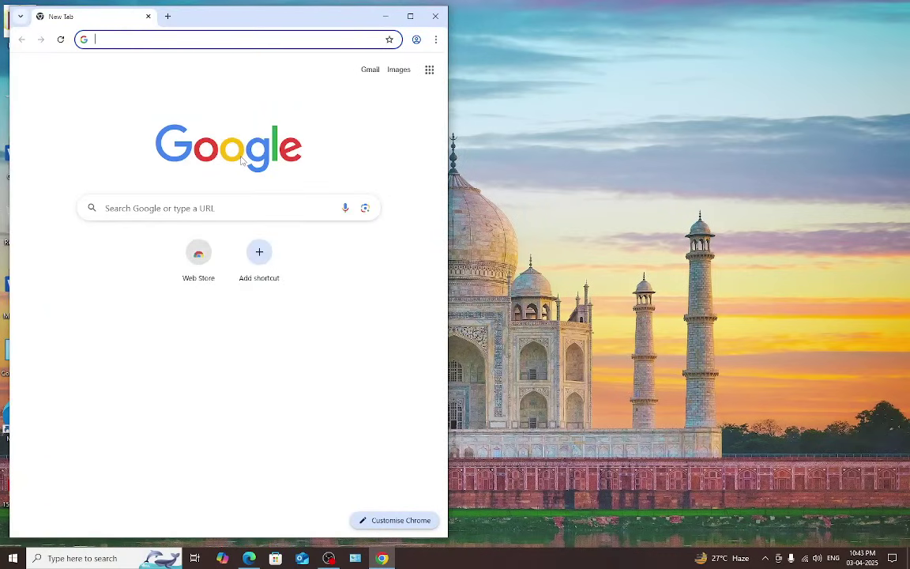
pyautogui.click(410, 16)
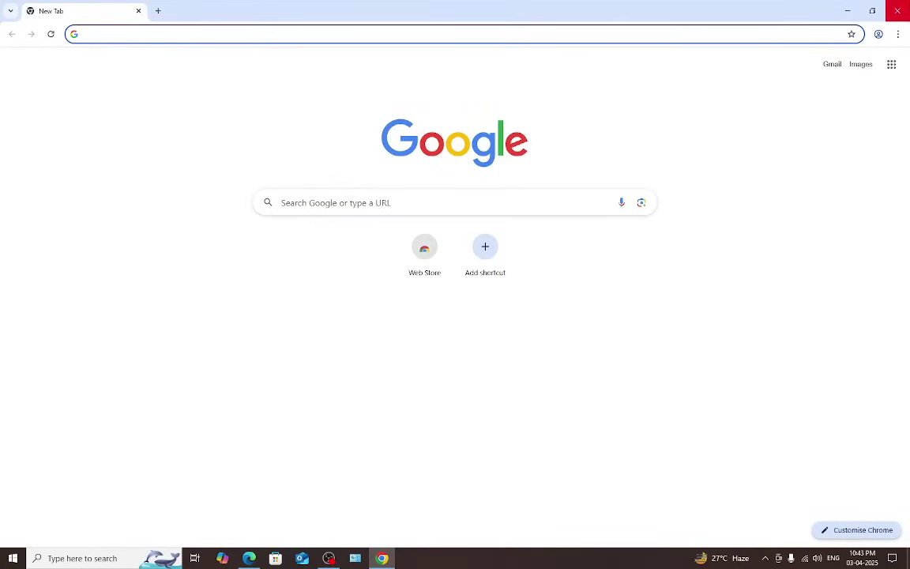
pyautogui.click(898, 35)
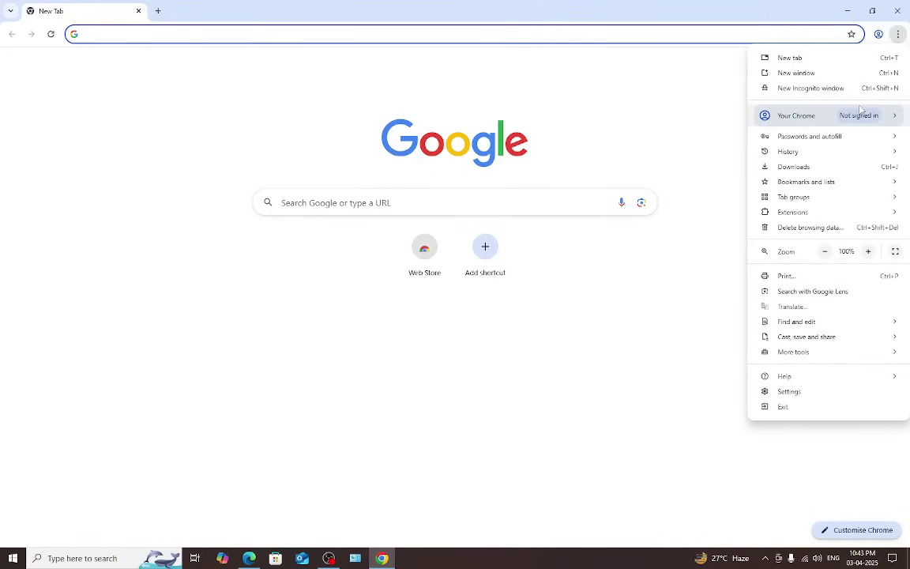
pyautogui.moveTo(861, 111)
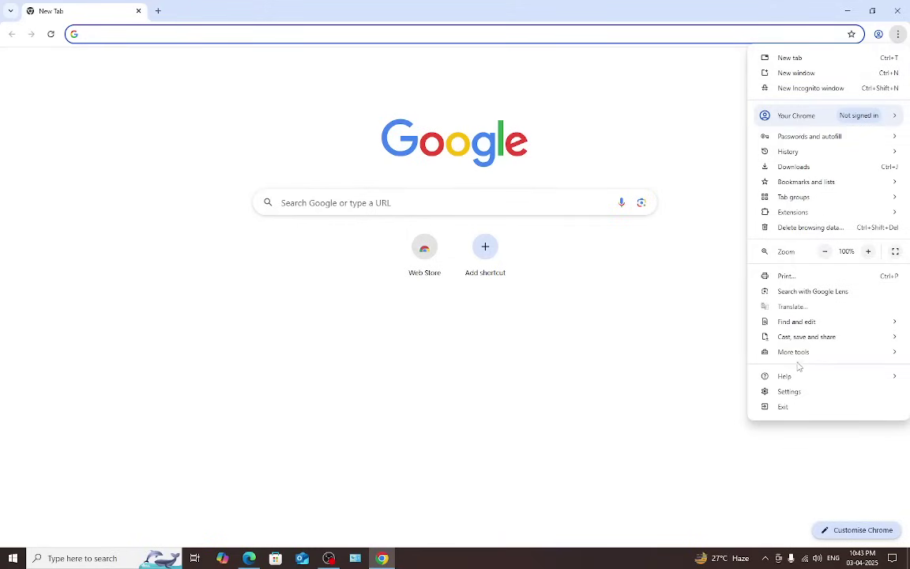
pyautogui.moveTo(794, 356)
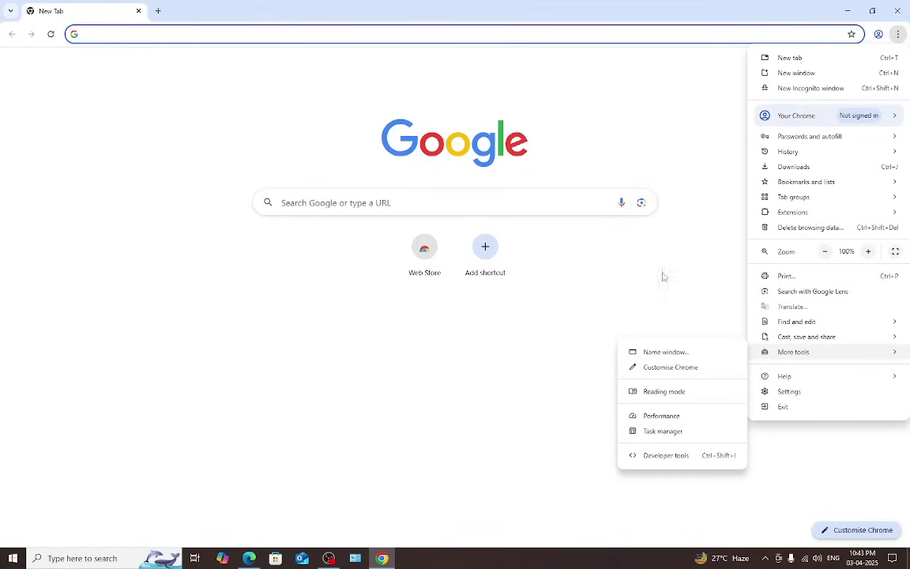
pyautogui.click(717, 163)
# Open Chrome's built-in Task manager to view the browser's running processes.
pyautogui.click(897, 33)
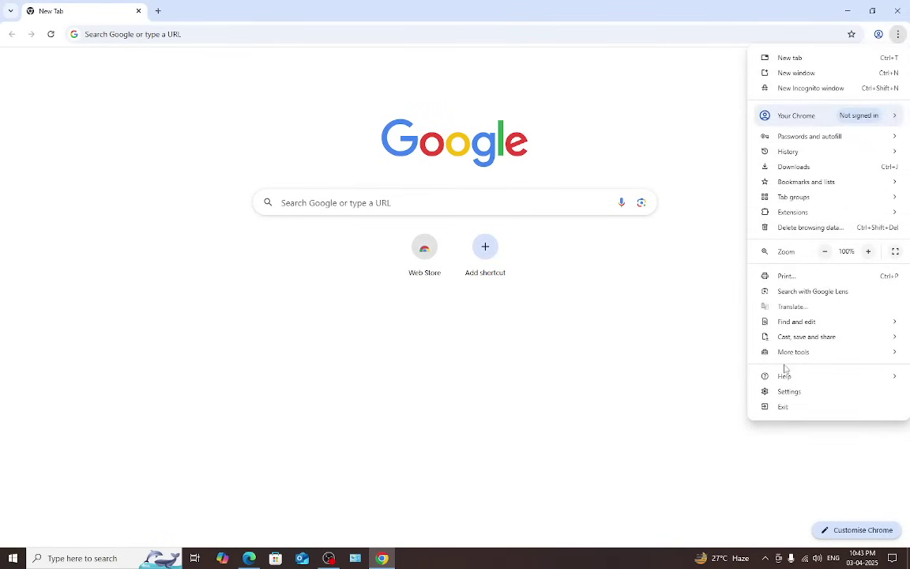
pyautogui.moveTo(790, 353)
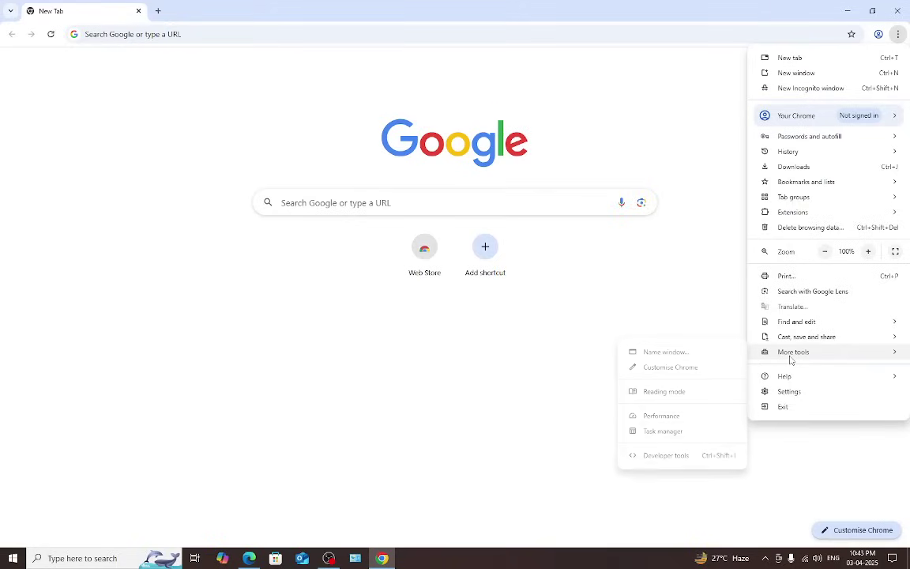
pyautogui.click(661, 431)
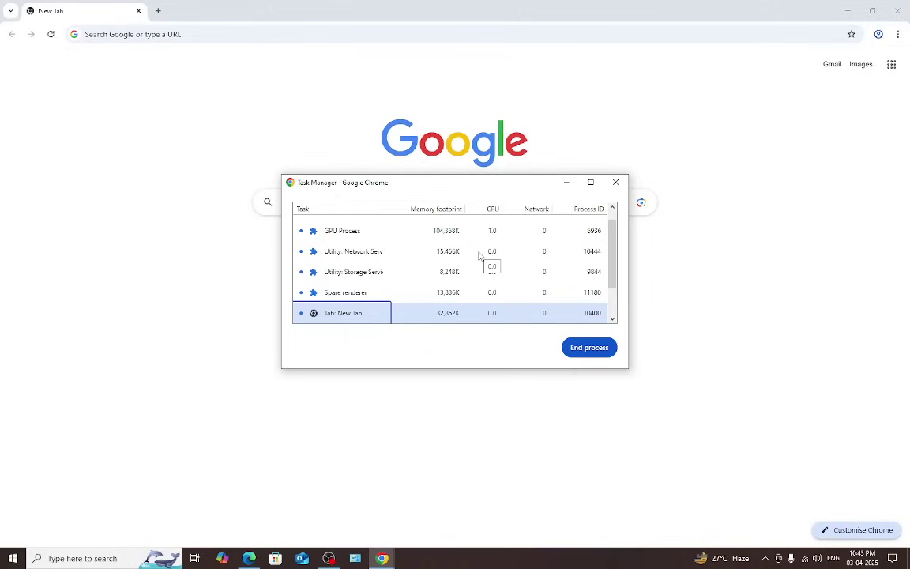
# Close Chrome's Task Manager, view the Sign in to Chrome page from the profile options, and go back to the New Tab page.
pyautogui.click(615, 183)
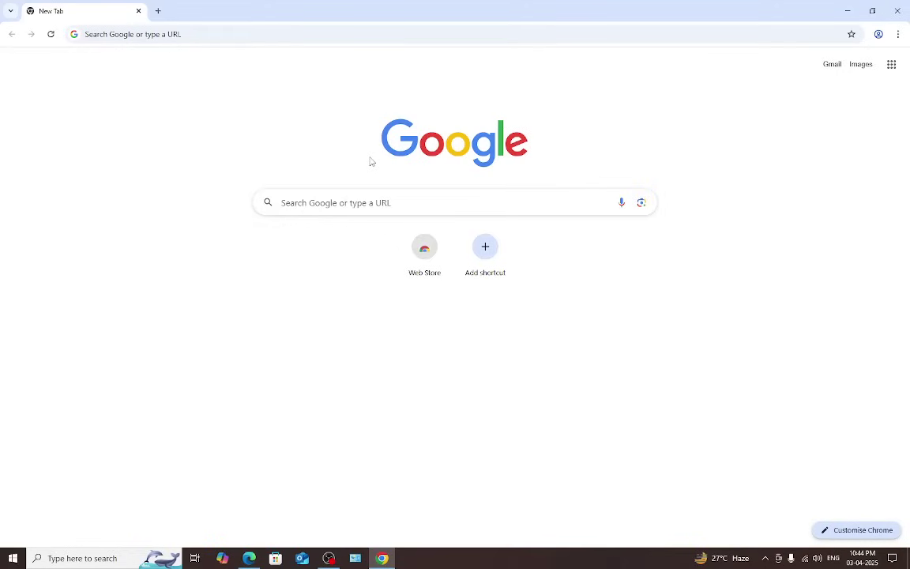
pyautogui.click(879, 34)
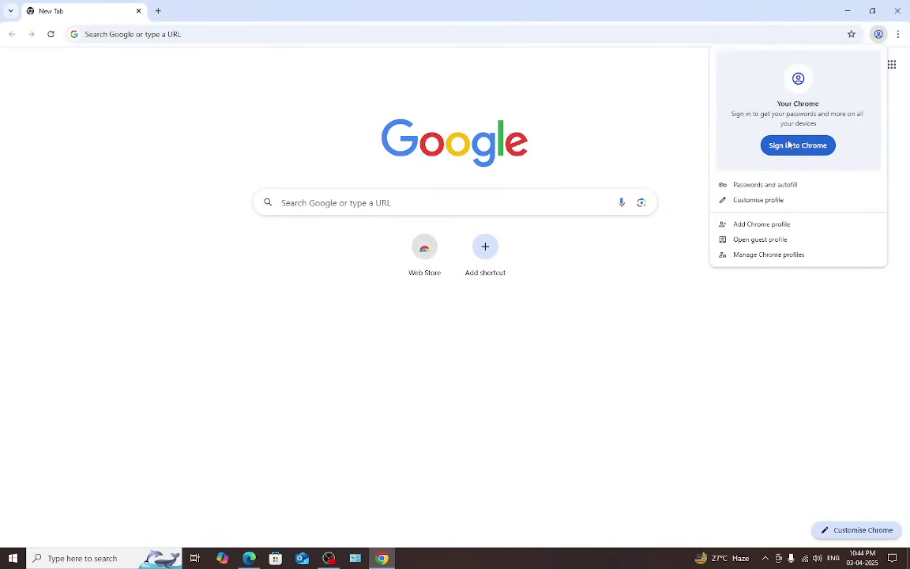
pyautogui.click(797, 146)
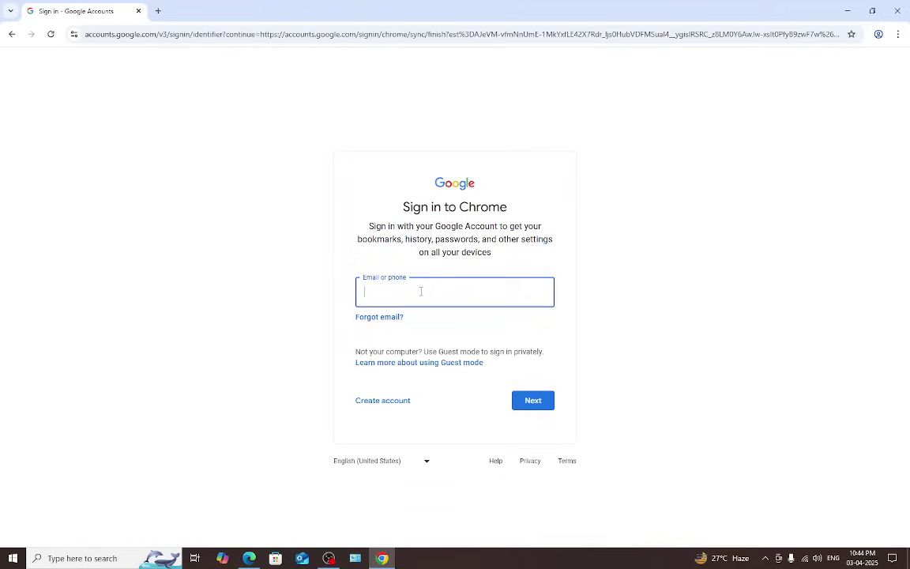
pyautogui.click(11, 33)
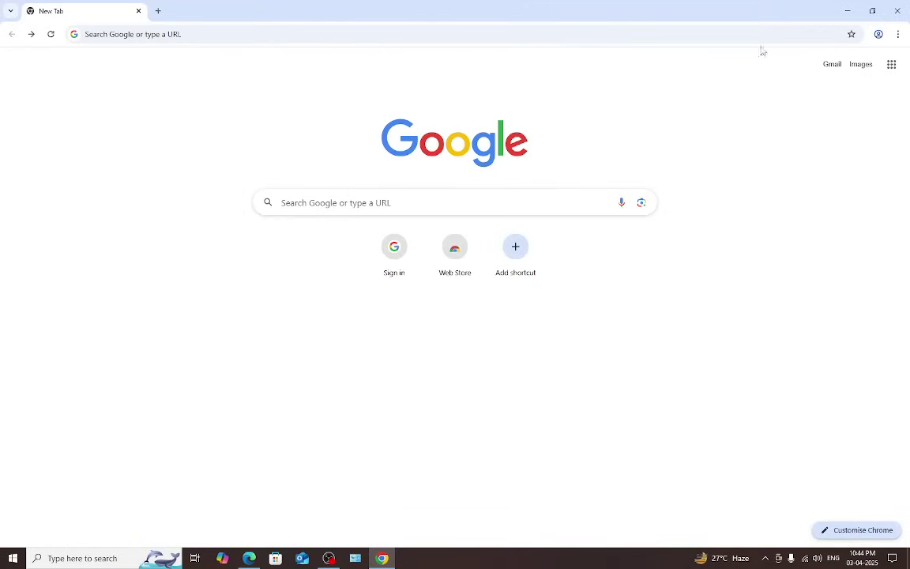
# Look over Chrome's main menu and More tools options, and open the browser's Settings page.
pyautogui.click(897, 36)
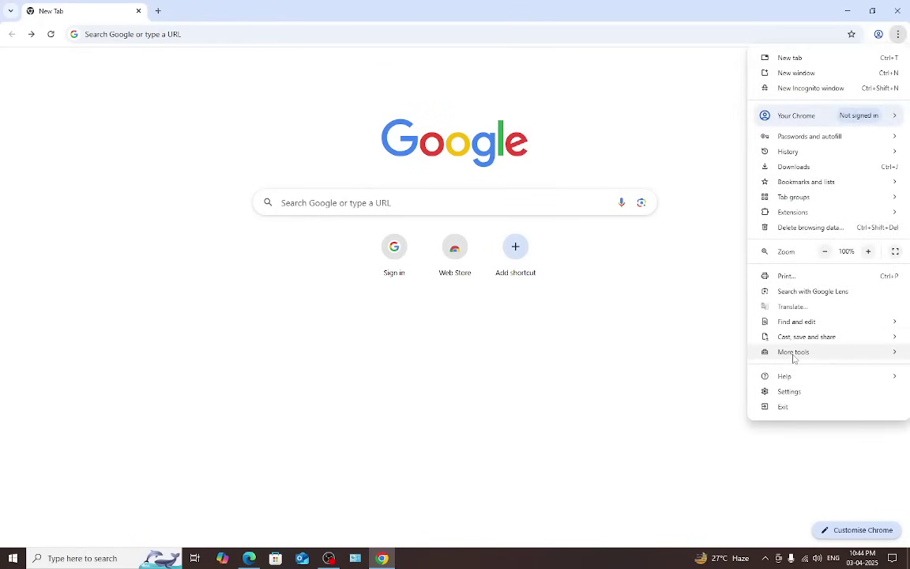
pyautogui.moveTo(794, 360)
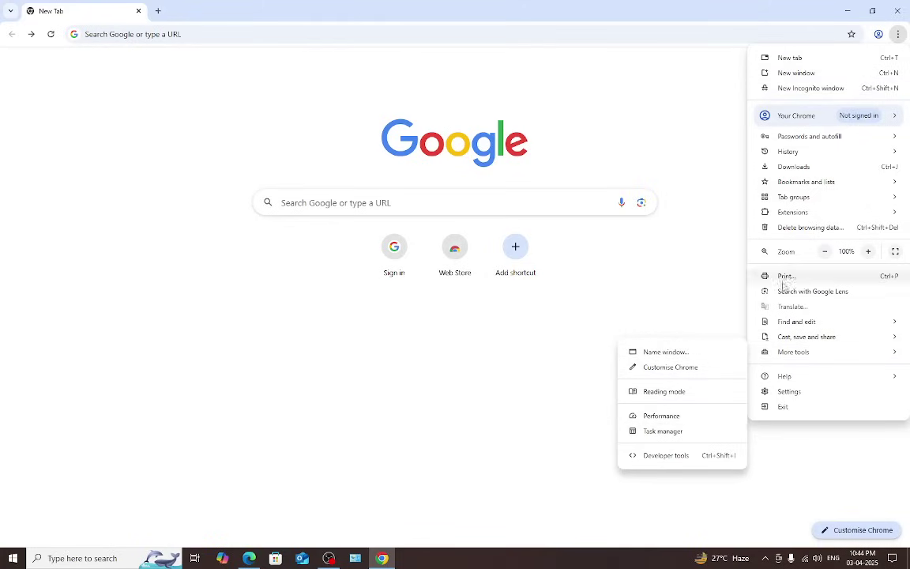
pyautogui.click(788, 391)
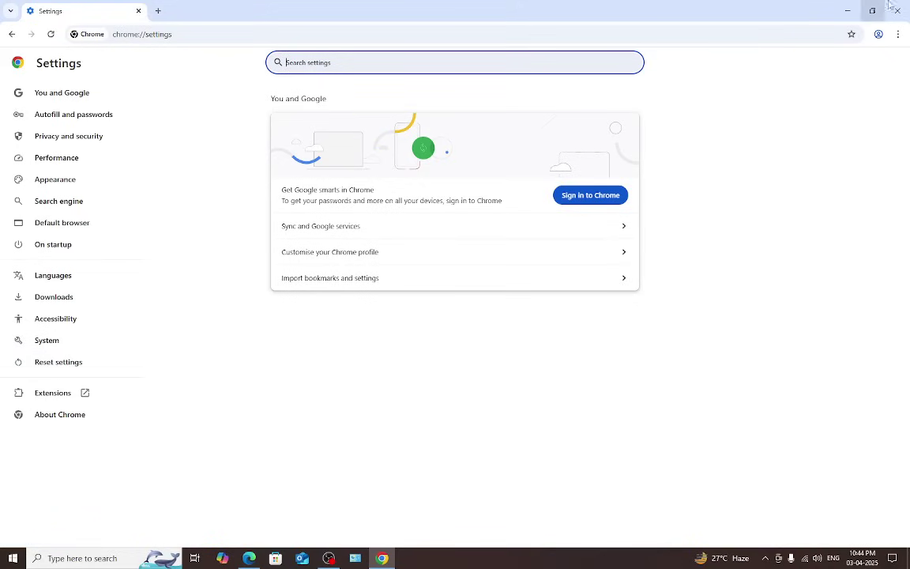
pyautogui.click(899, 35)
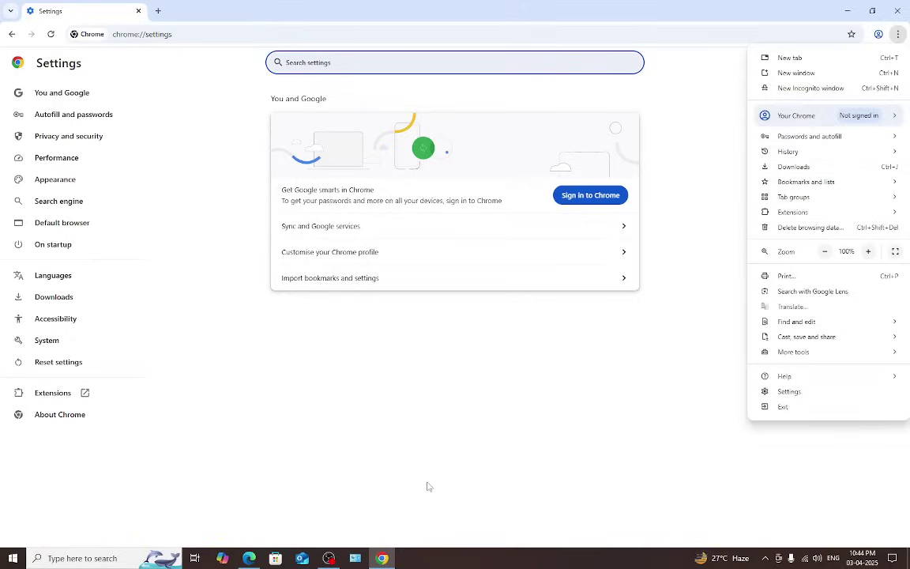
pyautogui.click(418, 443)
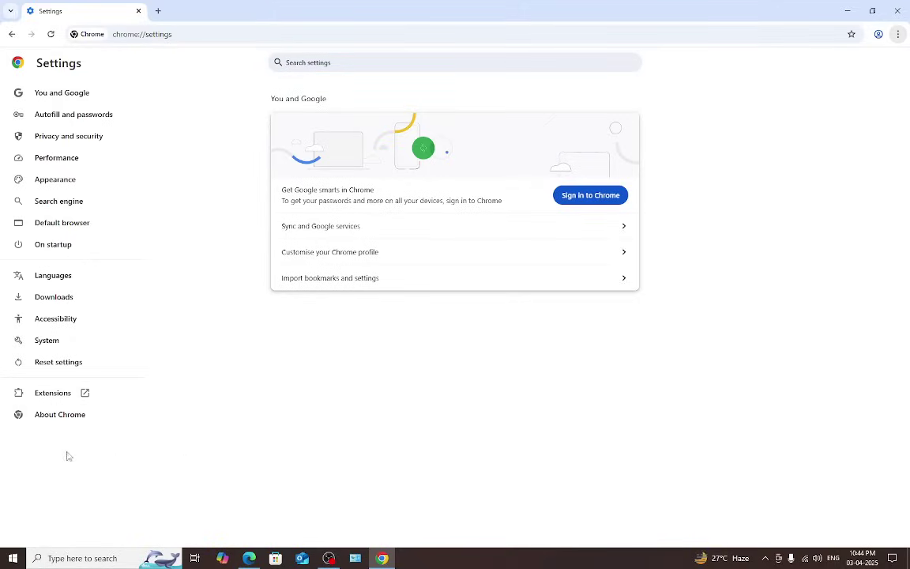
# View the confirmation for restoring Chrome's settings to their original defaults, and cancel the reset.
pyautogui.click(72, 364)
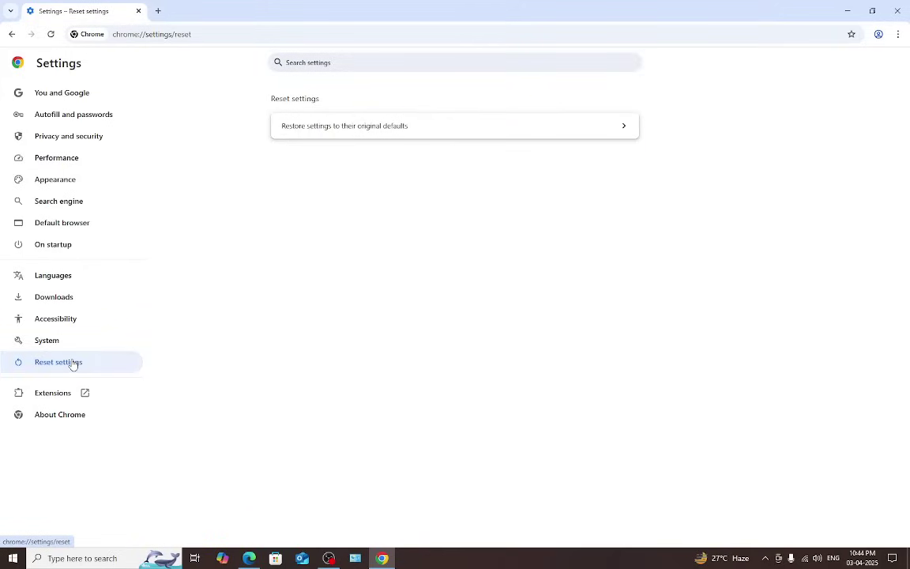
pyautogui.click(370, 136)
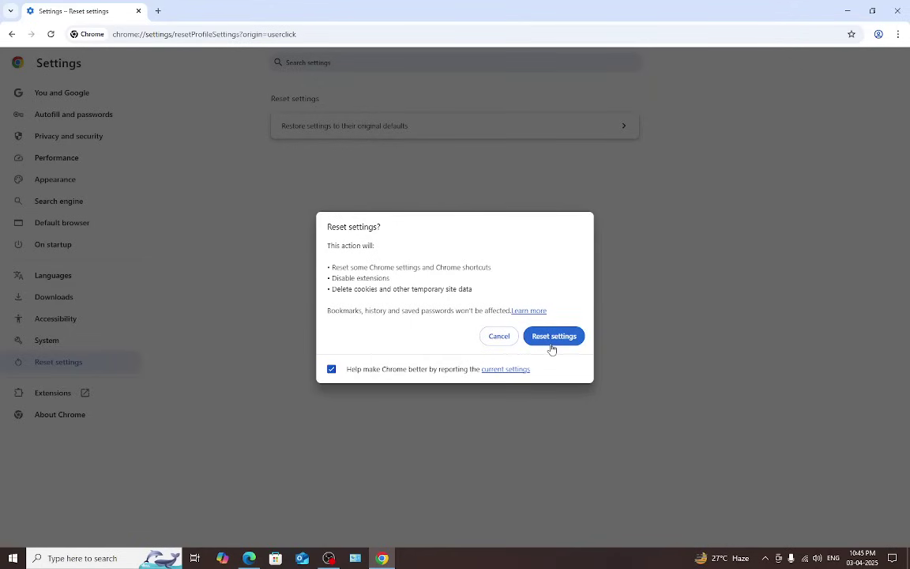
pyautogui.click(499, 337)
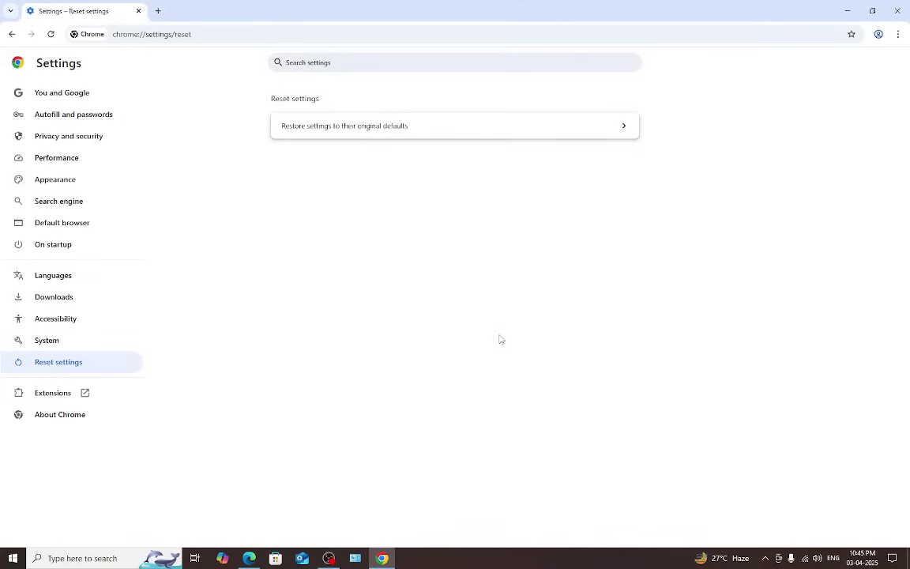
# Open additional new tabs and a separate browser window, and close Chrome to return to the desktop.
pyautogui.click(158, 11)
pyautogui.click(287, 10)
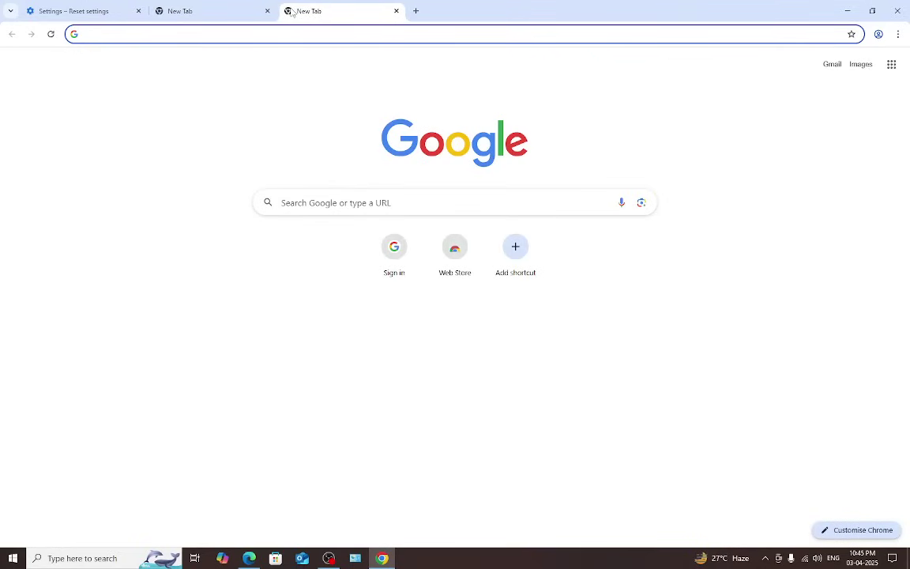
pyautogui.hotkey('ctrl', 'shift', 'w')
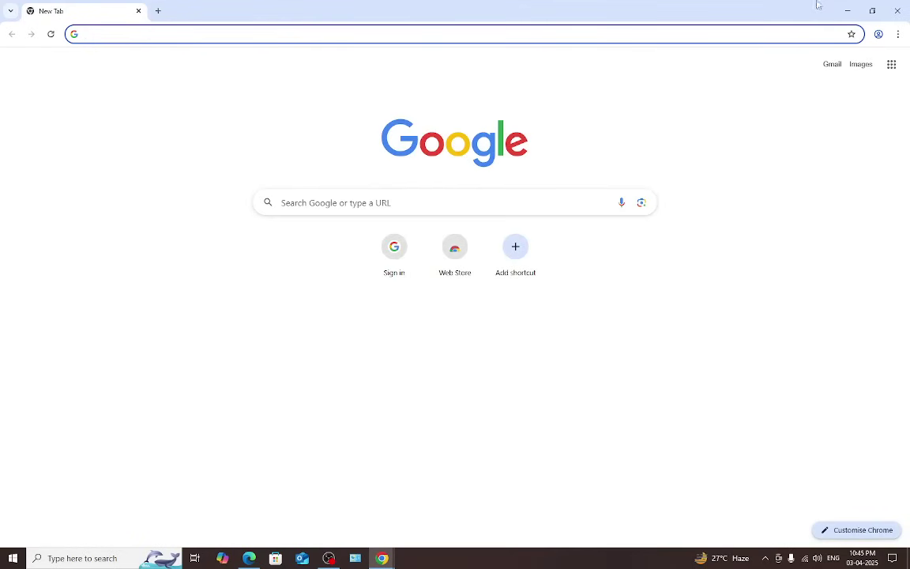
pyautogui.click(898, 11)
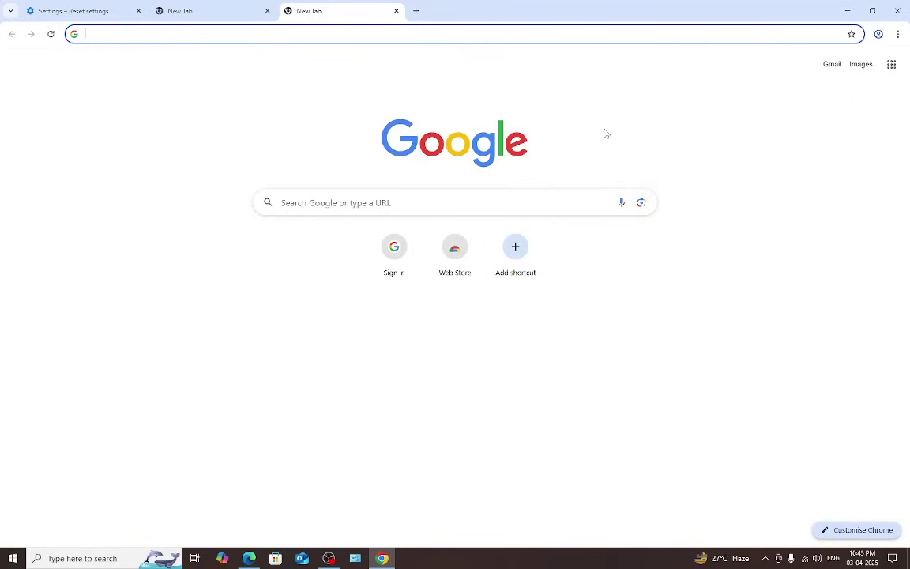
pyautogui.click(415, 11)
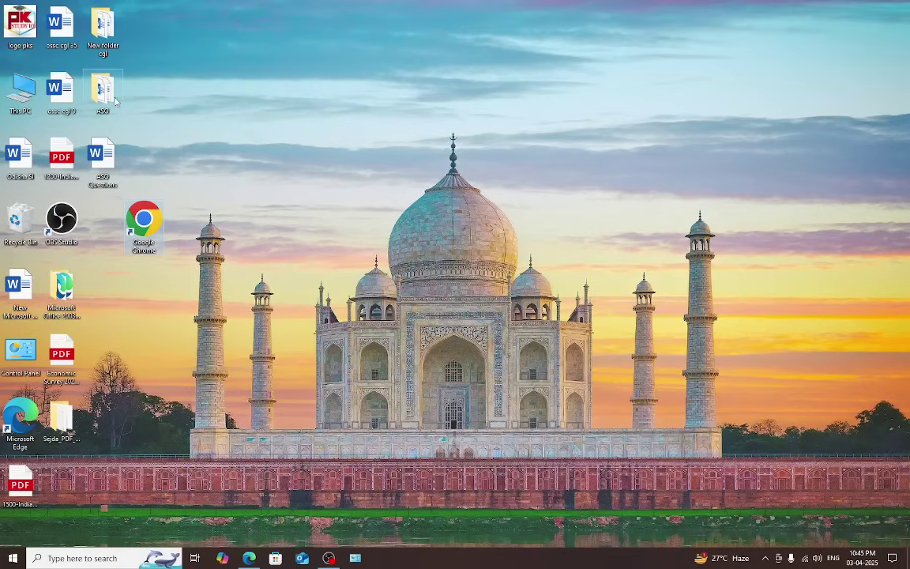
# Move the ASO folder to an empty spot on the desktop and create a new Microsoft Word document below it.
pyautogui.moveTo(101, 89); pyautogui.dragTo(183, 90)
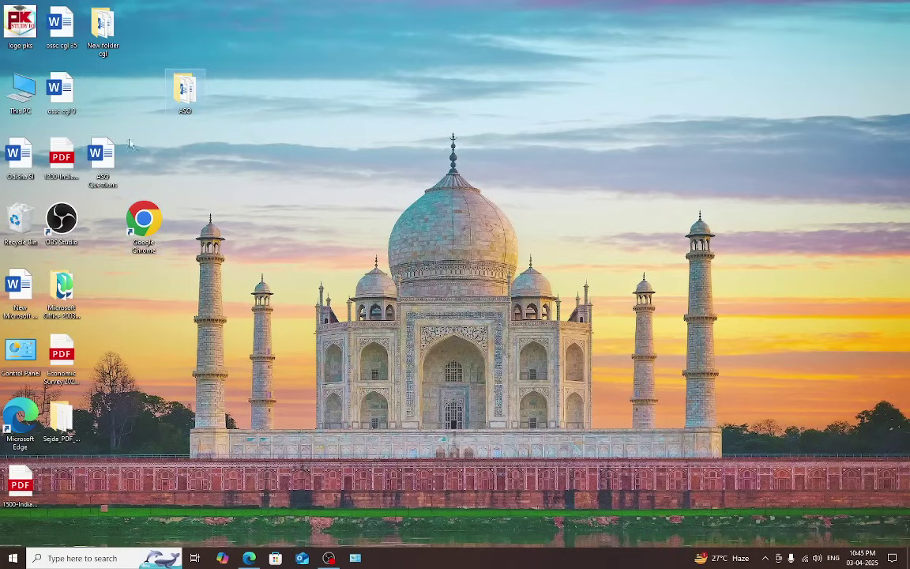
pyautogui.rightClick(223, 161)
pyautogui.moveTo(284, 262)
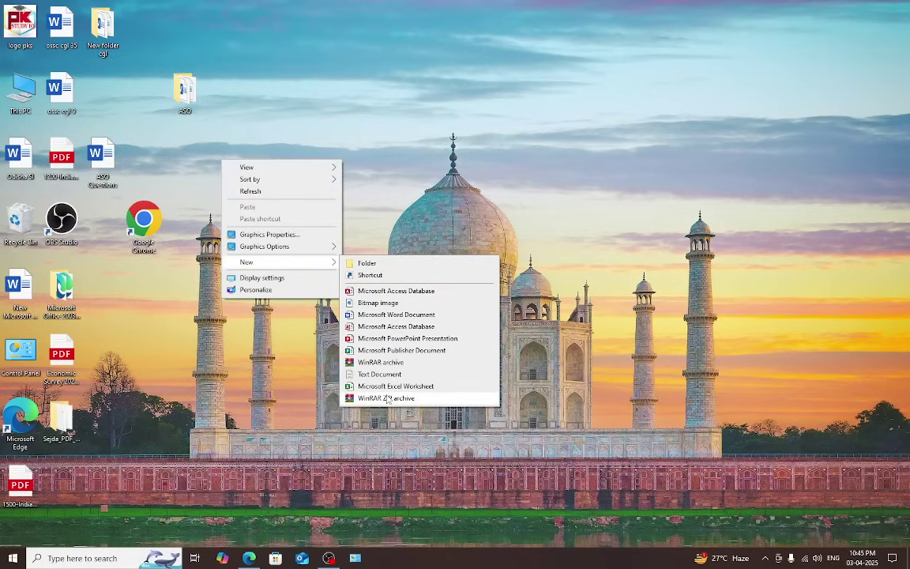
pyautogui.click(388, 314)
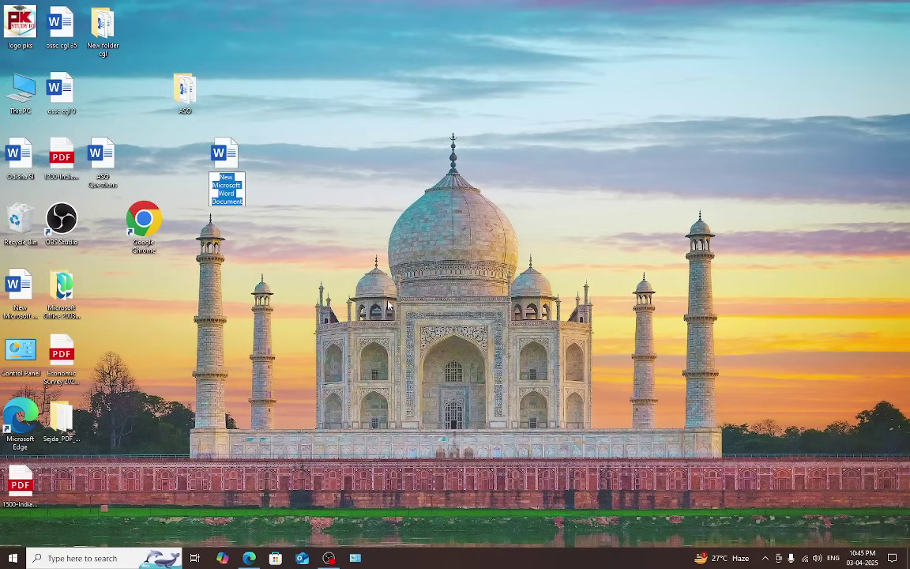
# Create a new folder on the desktop near the Word document, keeping its default name.
pyautogui.rightClick(294, 182)
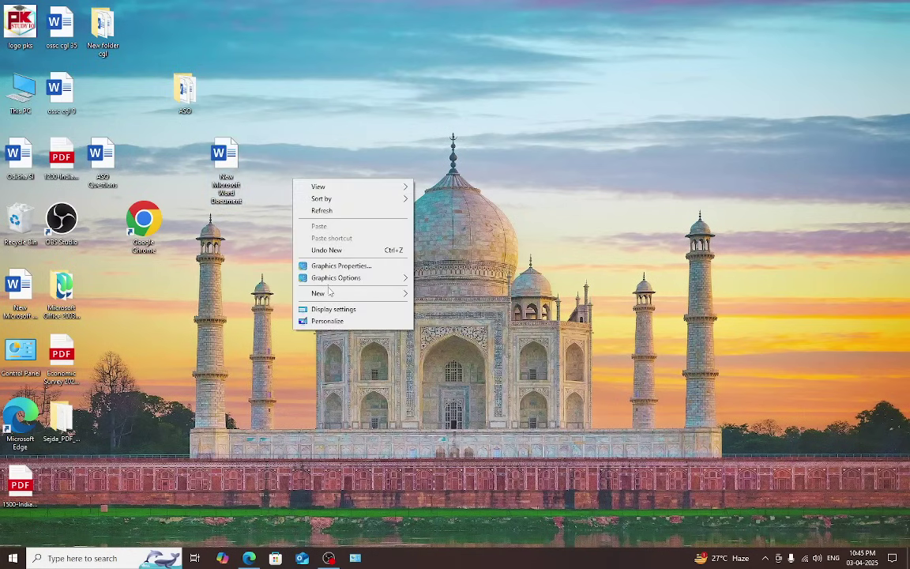
pyautogui.moveTo(329, 292)
pyautogui.click(474, 299)
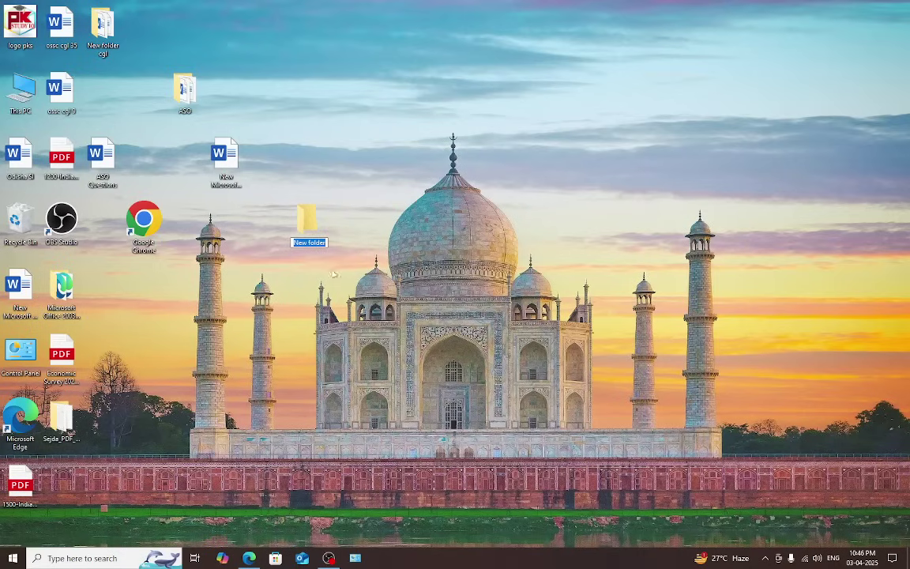
pyautogui.press('Return')
# View the Start menu, open Control Panel from the recent Windows searches to look over its categories, and close it.
pyautogui.click(13, 563)
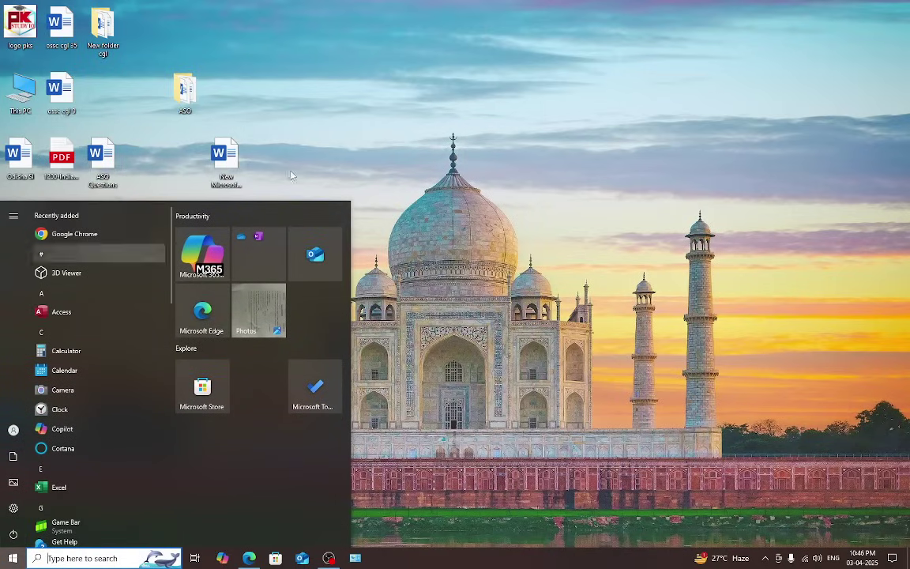
pyautogui.click(357, 182)
pyautogui.click(103, 565)
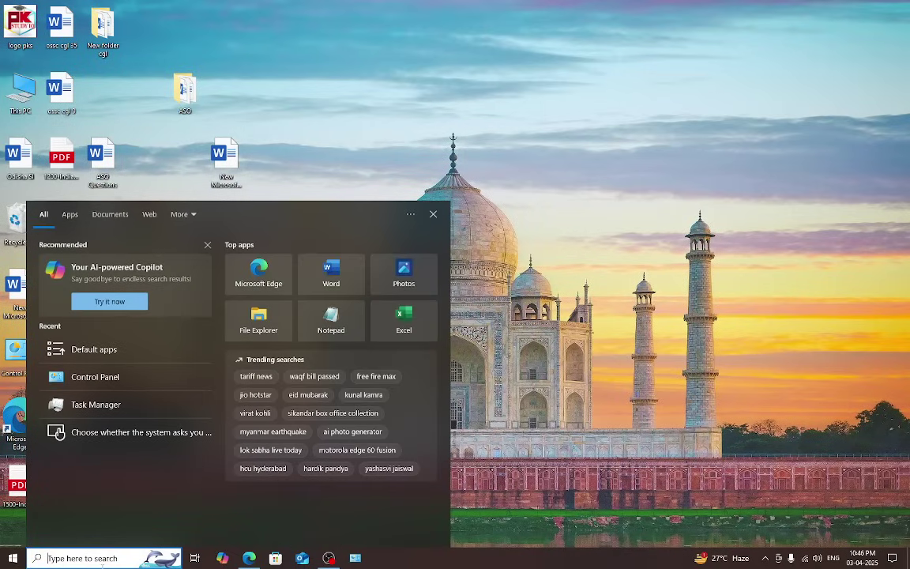
pyautogui.click(95, 377)
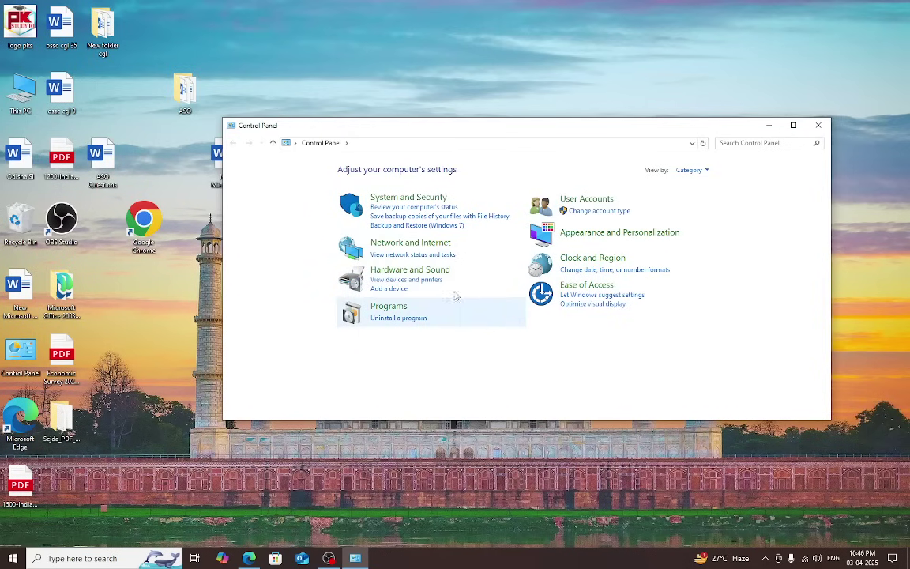
pyautogui.click(818, 125)
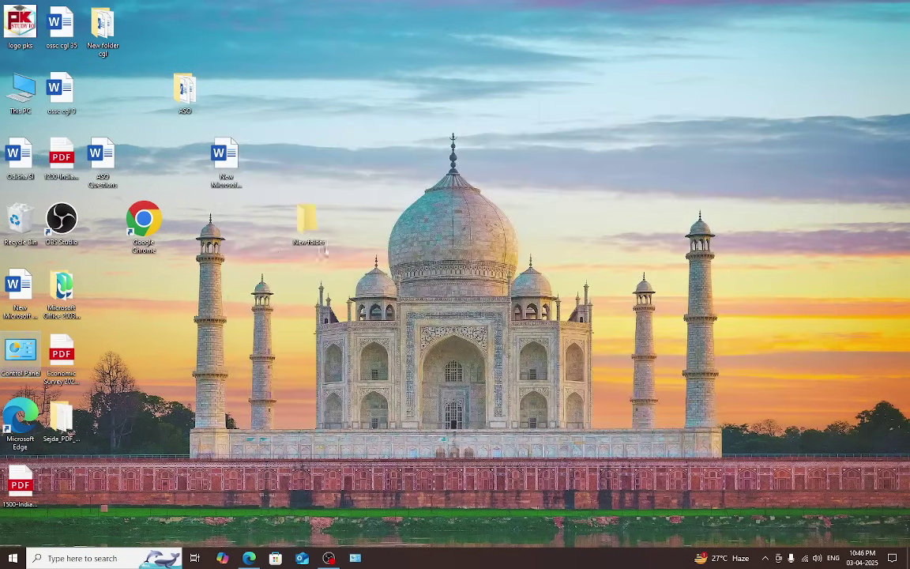
# View the available display resolutions in the desktop's Display settings, and close Settings without changing the resolution.
pyautogui.rightClick(391, 237)
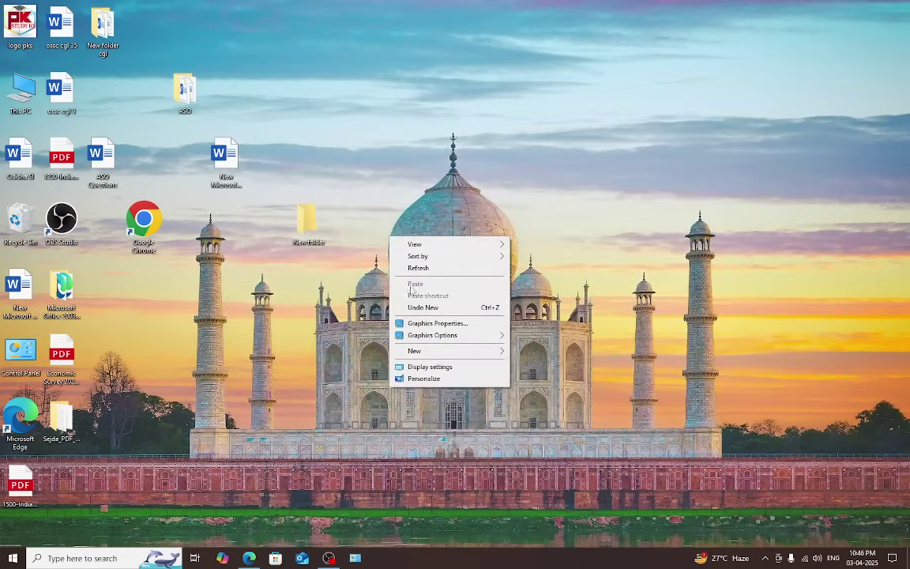
pyautogui.click(429, 370)
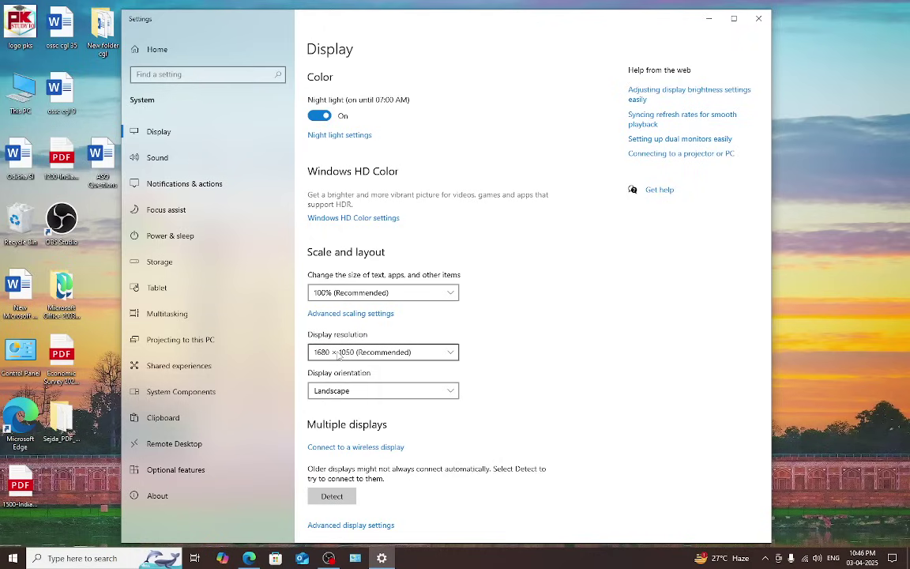
pyautogui.click(338, 352)
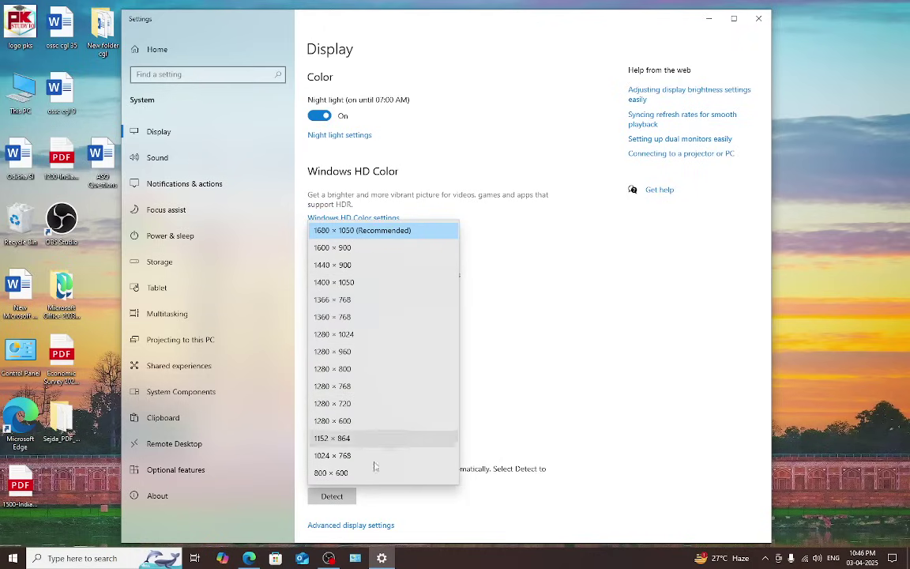
pyautogui.click(579, 269)
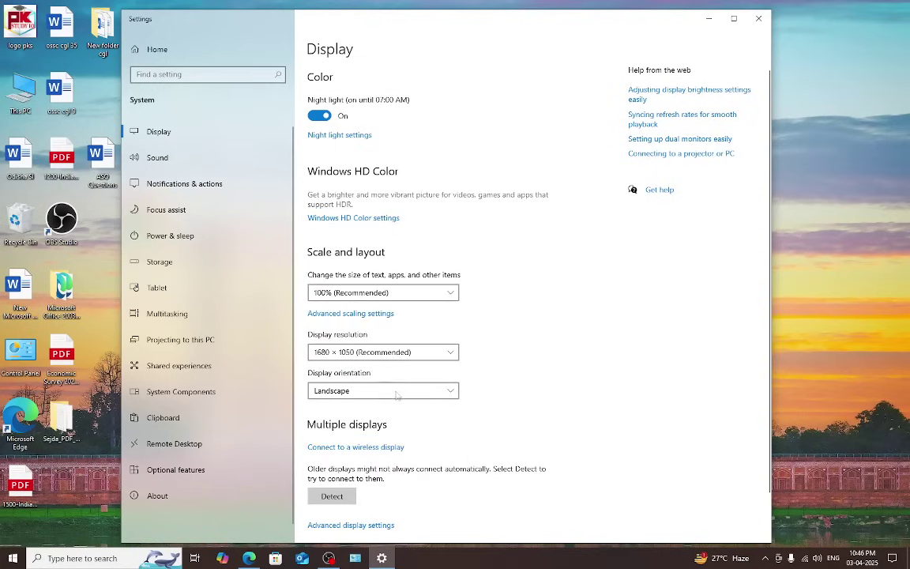
pyautogui.click(758, 18)
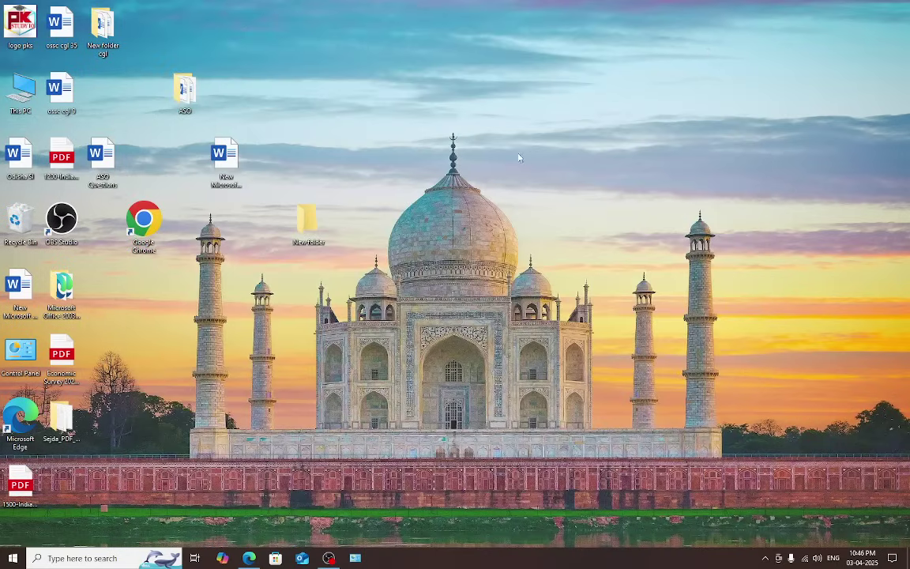
# Check the Display settings again and the Background personalization page, closing each Settings window.
pyautogui.rightClick(387, 193)
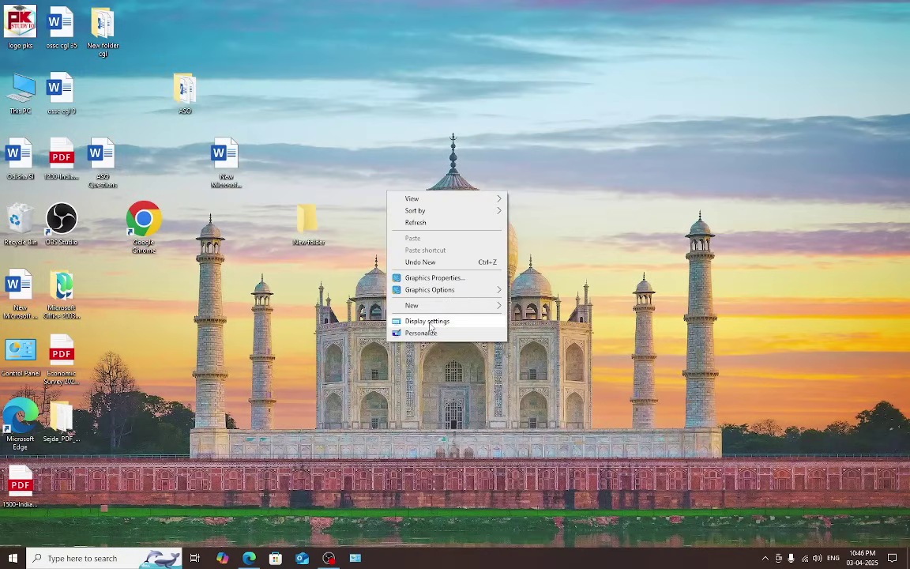
pyautogui.click(430, 321)
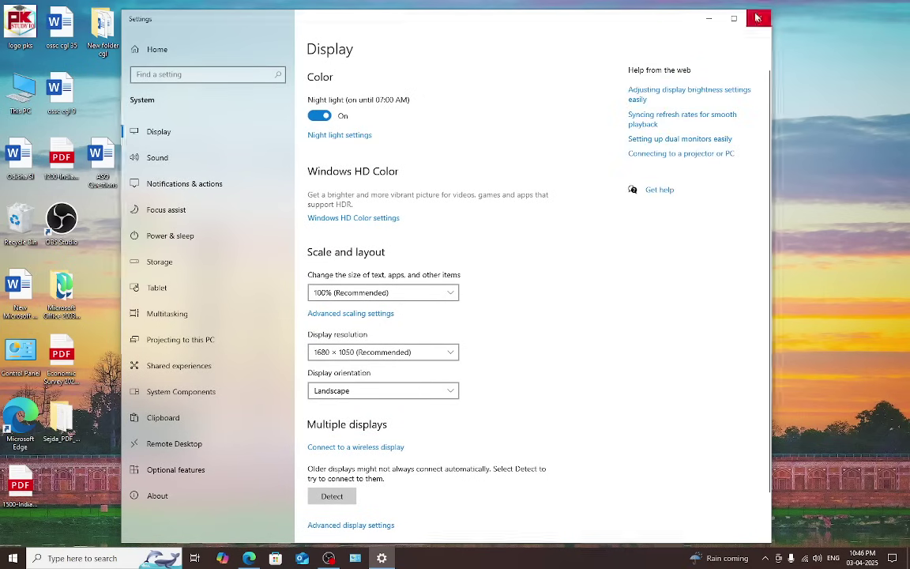
pyautogui.click(757, 17)
pyautogui.rightClick(382, 338)
pyautogui.click(415, 480)
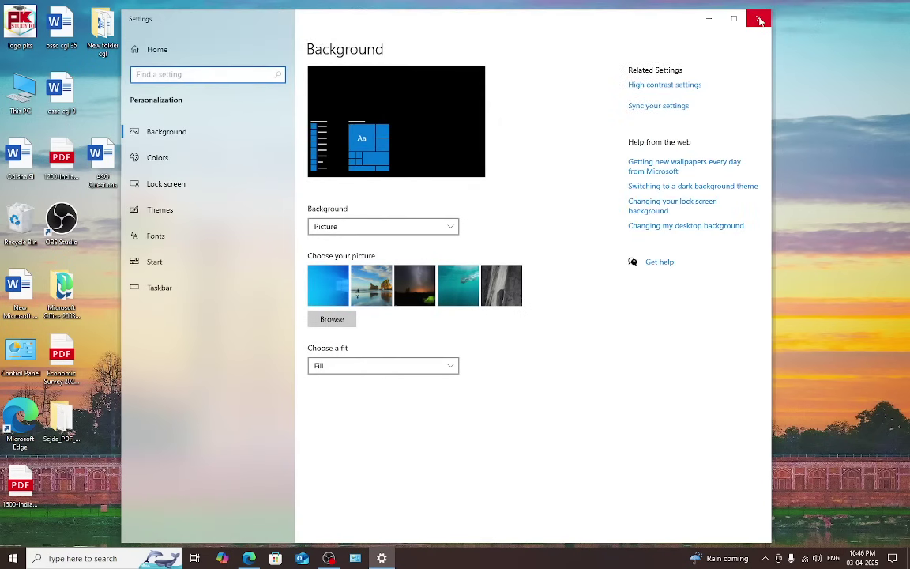
pyautogui.click(760, 19)
# Search Windows for "display", view the display resolution settings from the results, and close Settings.
pyautogui.click(98, 561)
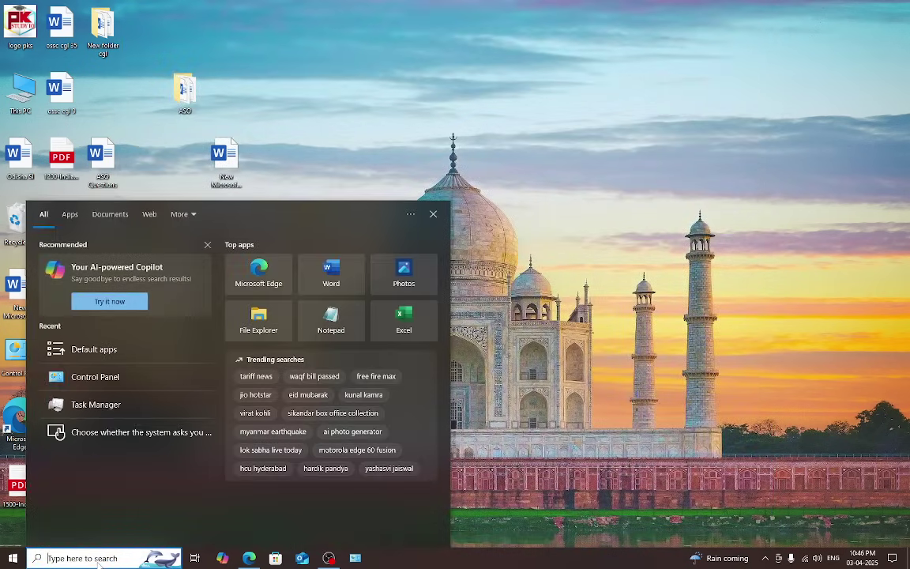
pyautogui.write('di')
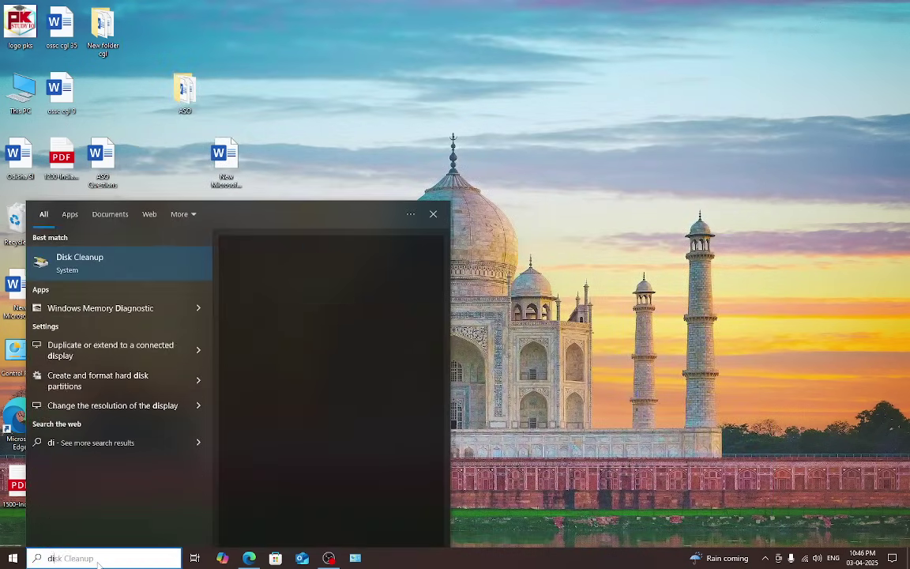
pyautogui.write('splay')
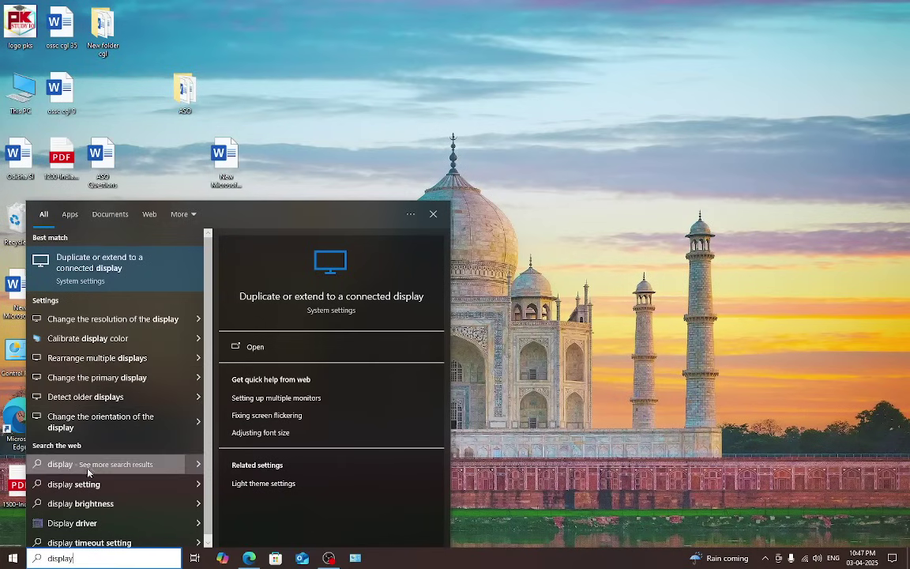
pyautogui.click(96, 319)
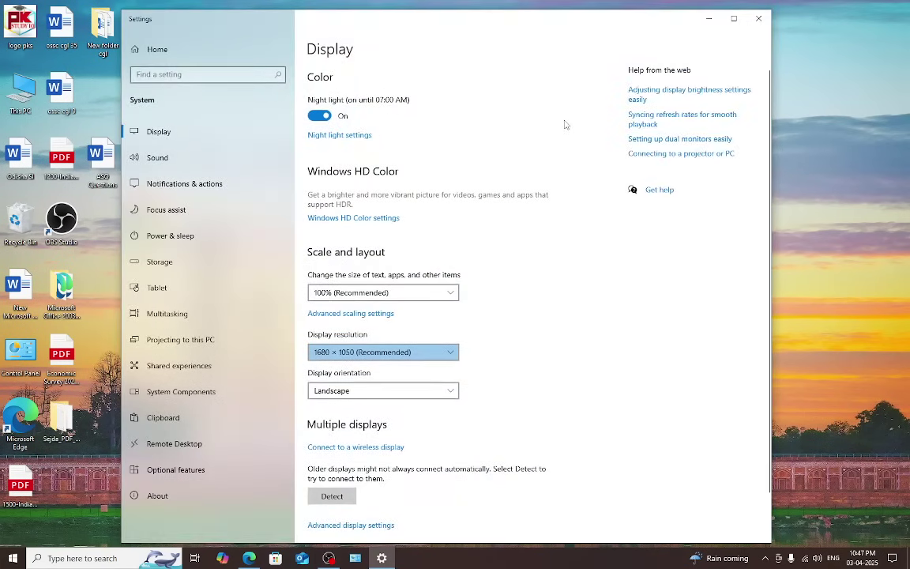
pyautogui.click(757, 19)
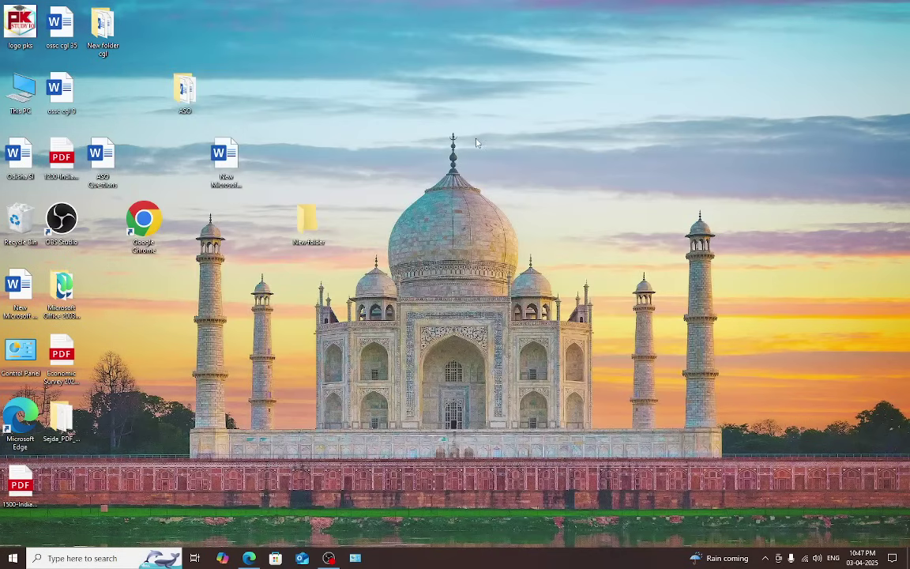
# View the Display settings again directly from the desktop, and close the window.
pyautogui.rightClick(462, 175)
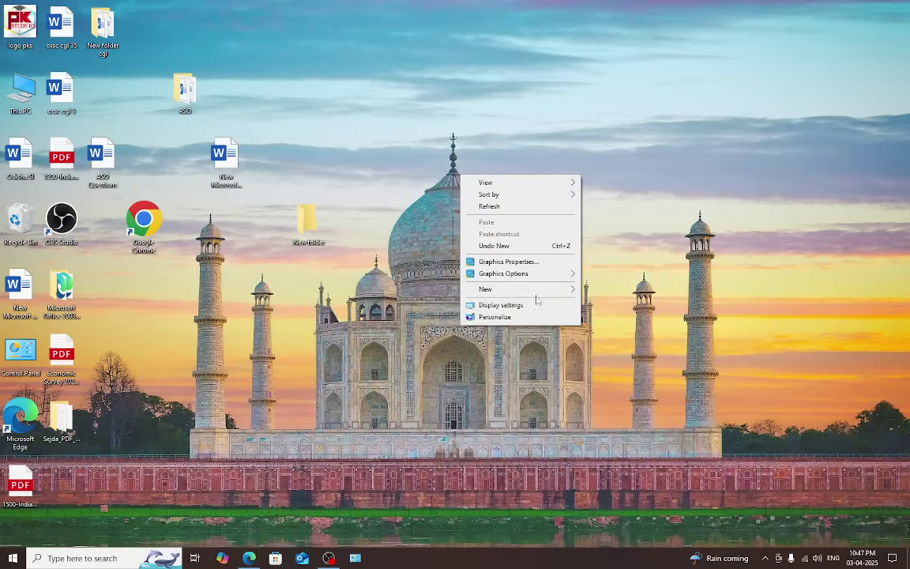
pyautogui.click(502, 305)
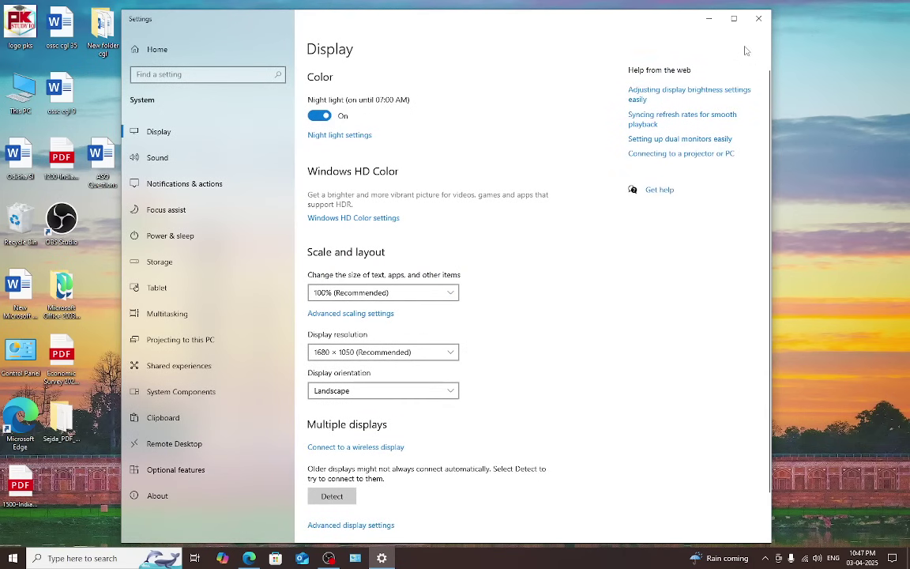
pyautogui.click(756, 19)
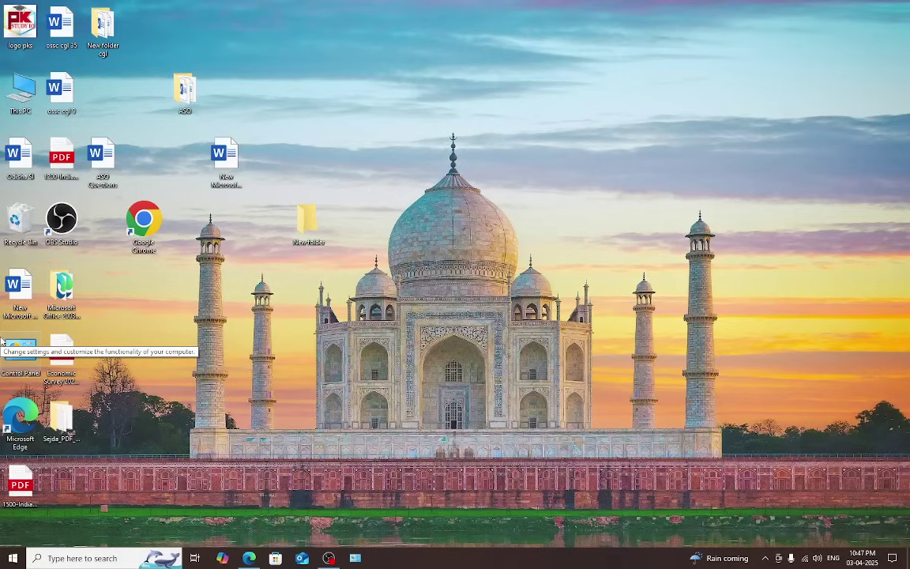
# Launch Command Prompt by running cmd, bring up the Run dialog once more, and close both windows.
pyautogui.press('super+r')
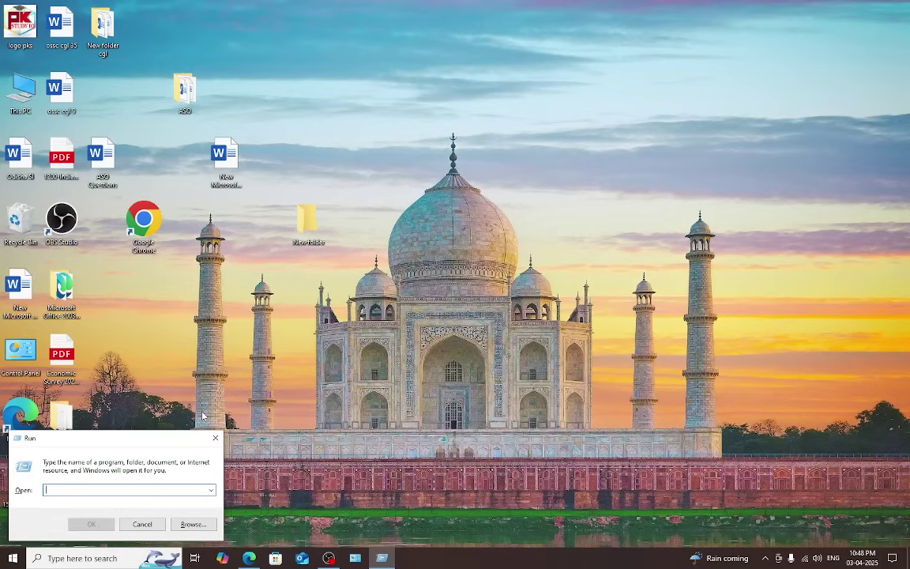
pyautogui.write('cmd')
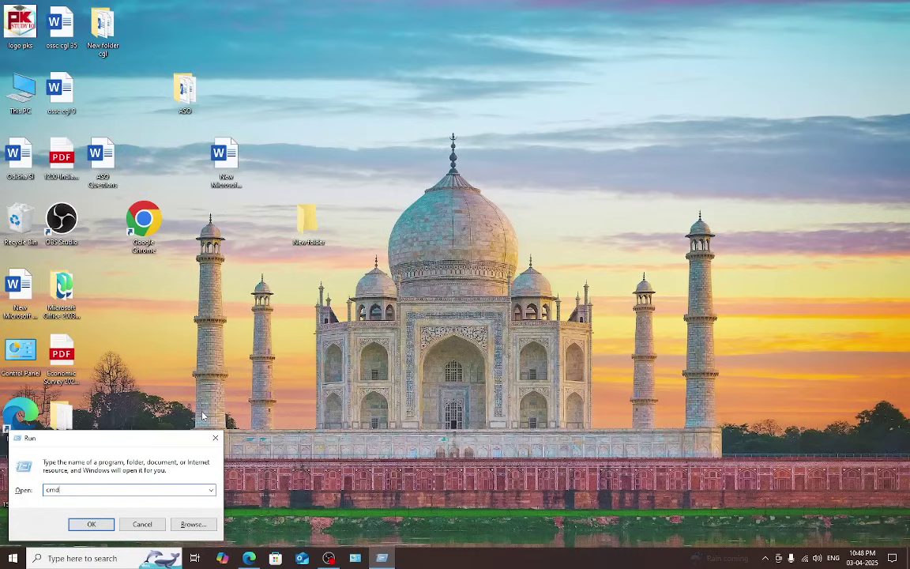
pyautogui.press('Return')
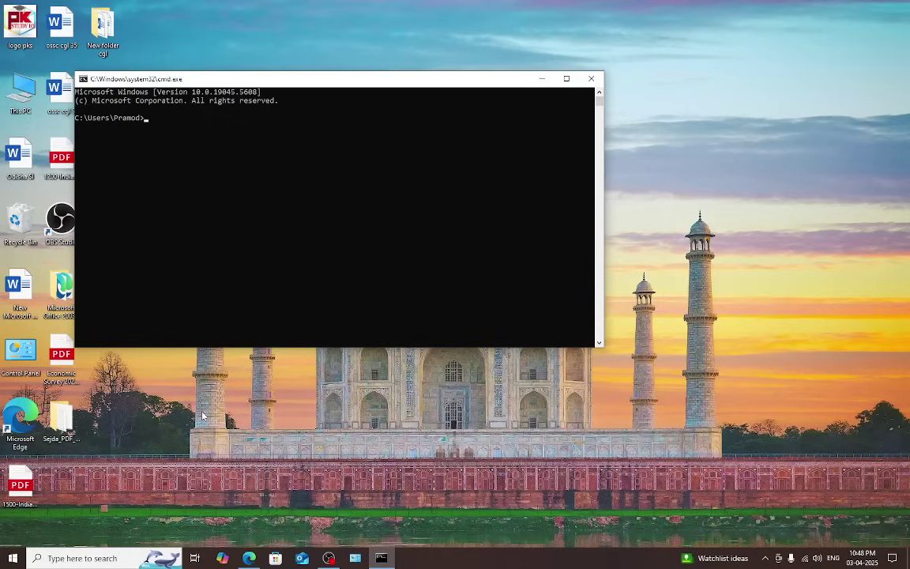
pyautogui.press('super+r')
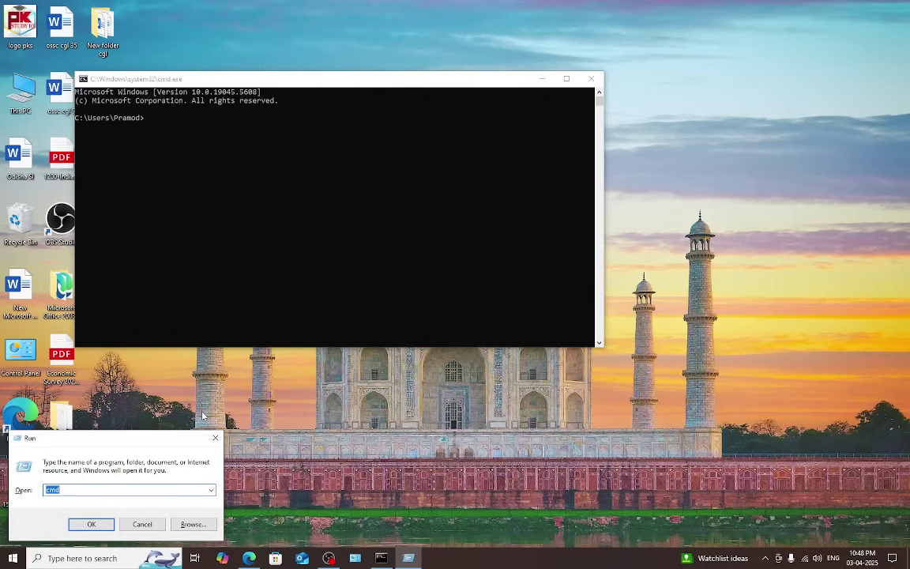
pyautogui.click(591, 78)
pyautogui.click(215, 438)
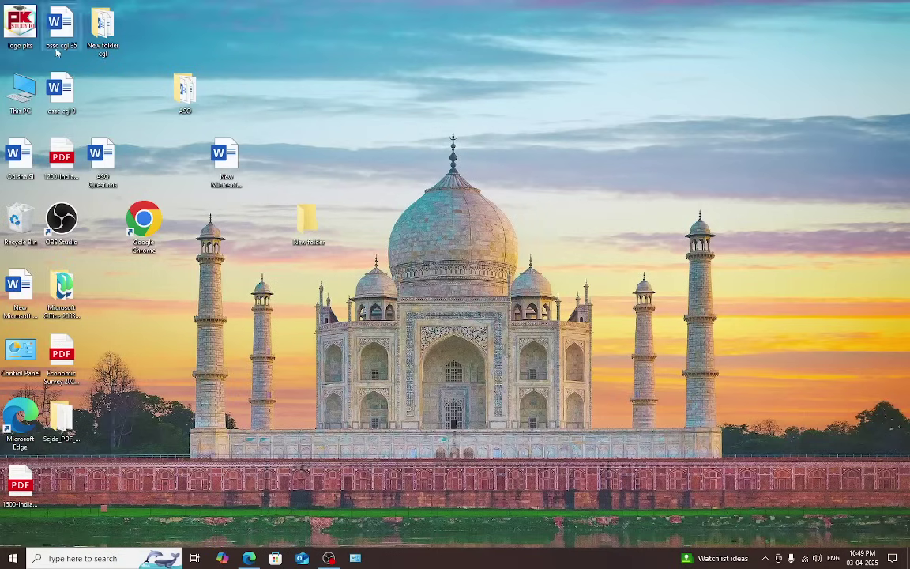
# Set the desktop icons to small, and return them to medium size.
pyautogui.rightClick(337, 101)
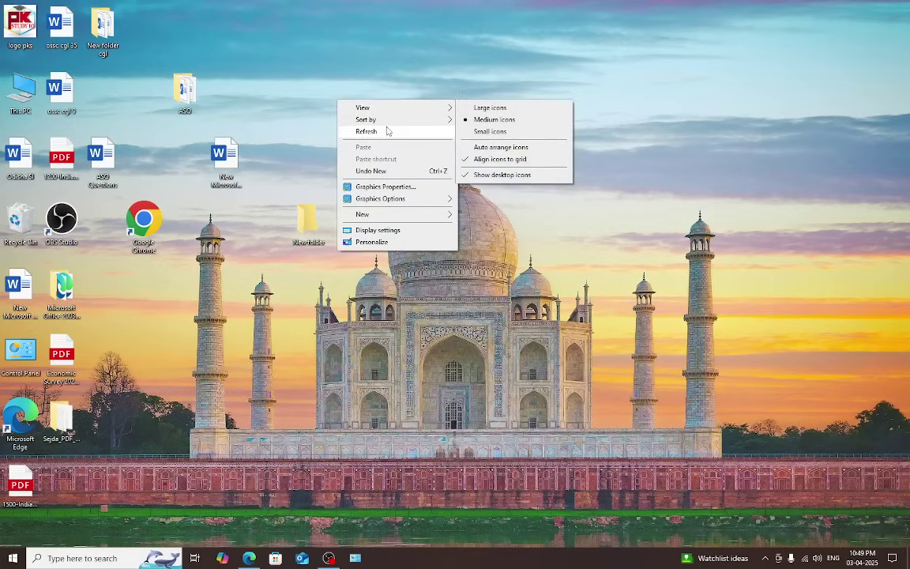
pyautogui.moveTo(397, 107)
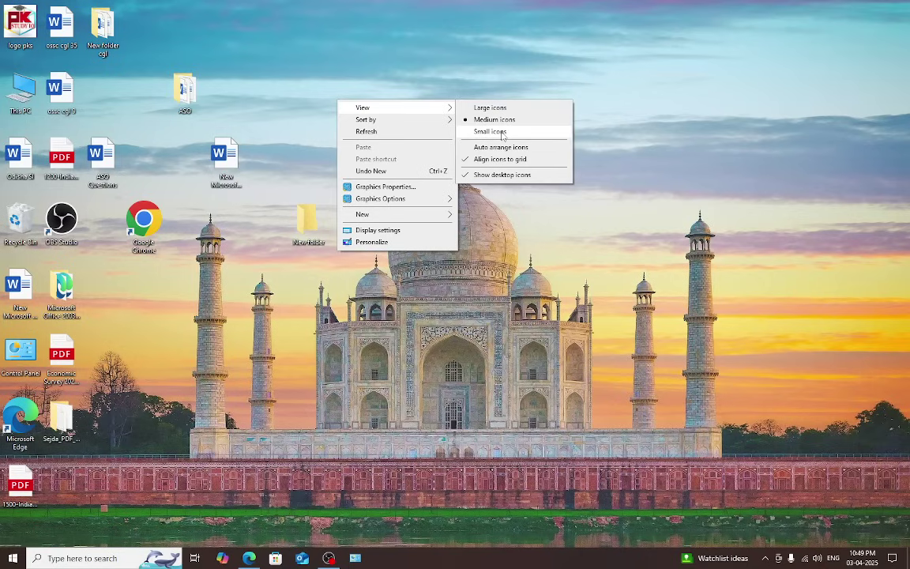
pyautogui.click(502, 132)
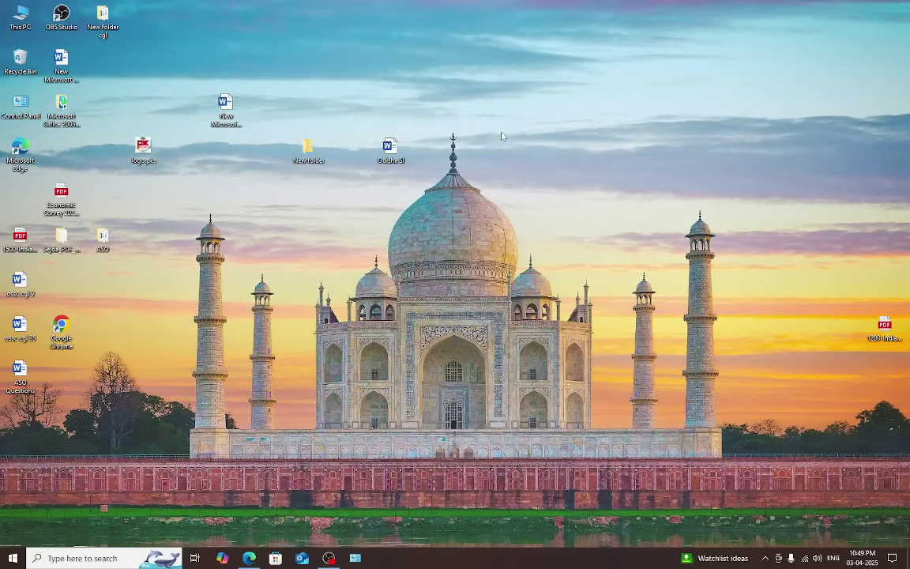
pyautogui.rightClick(502, 135)
pyautogui.moveTo(561, 140)
pyautogui.click(667, 153)
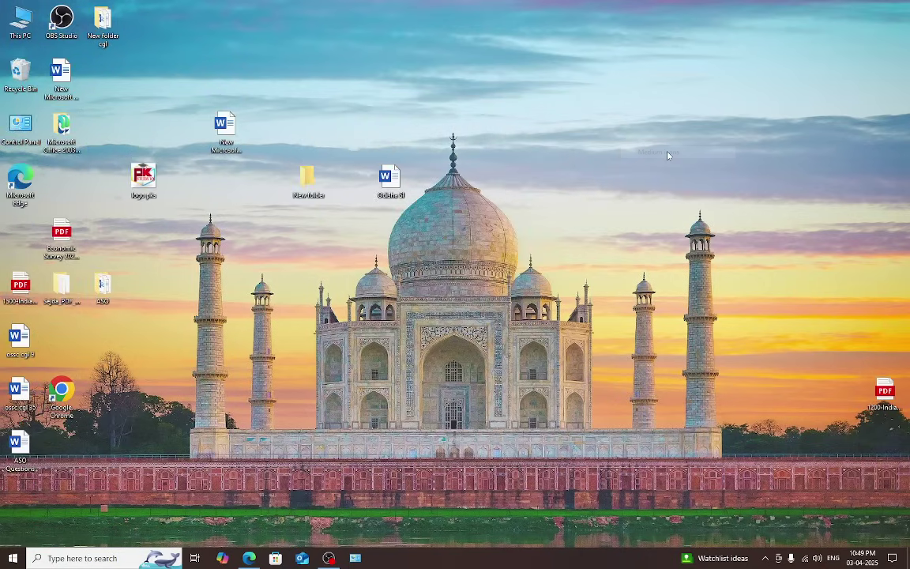
# Enlarge the desktop icons to the large size, and restore them to medium.
pyautogui.rightClick(565, 160)
pyautogui.moveTo(632, 169)
pyautogui.click(730, 167)
pyautogui.rightClick(508, 171)
pyautogui.moveTo(569, 186)
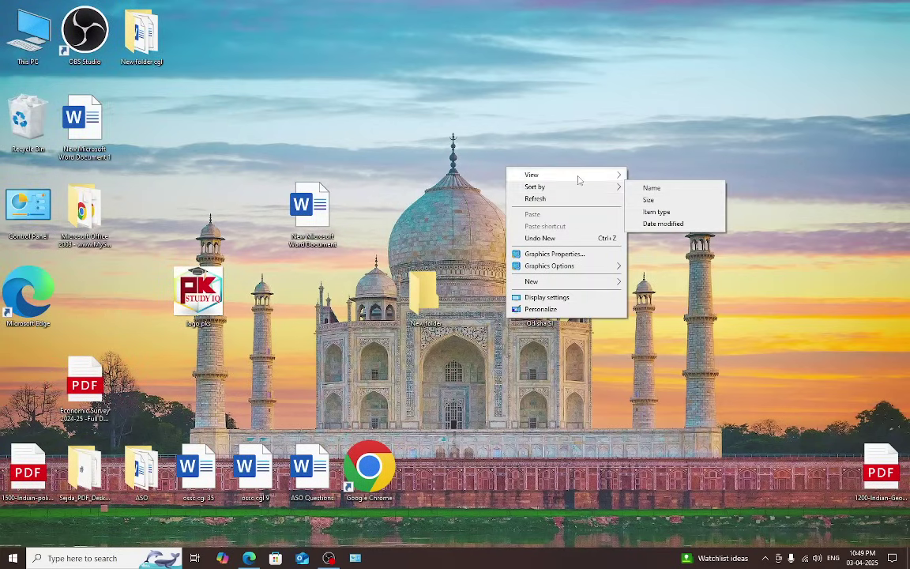
pyautogui.click(659, 183)
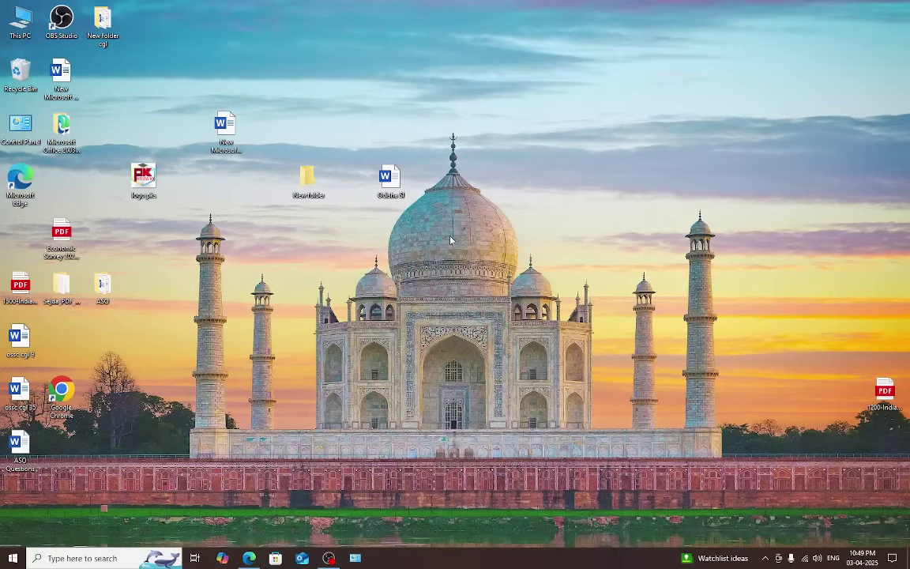
# Switch to Microsoft Edge and look through the YouTube playlist "Computer Skill Test for OSSC CGL/CHSL".
pyautogui.click(249, 558)
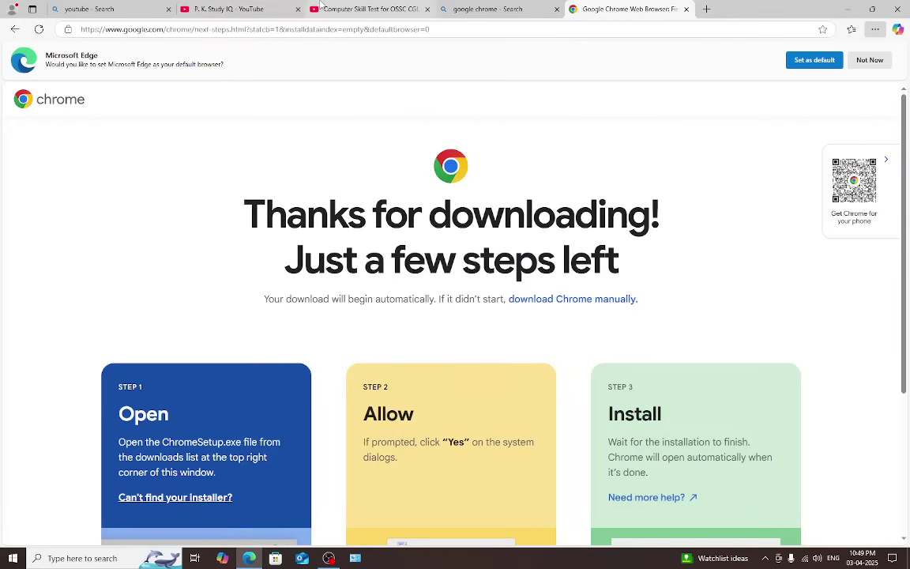
pyautogui.click(372, 8)
pyautogui.scroll(-10, 539, 335)
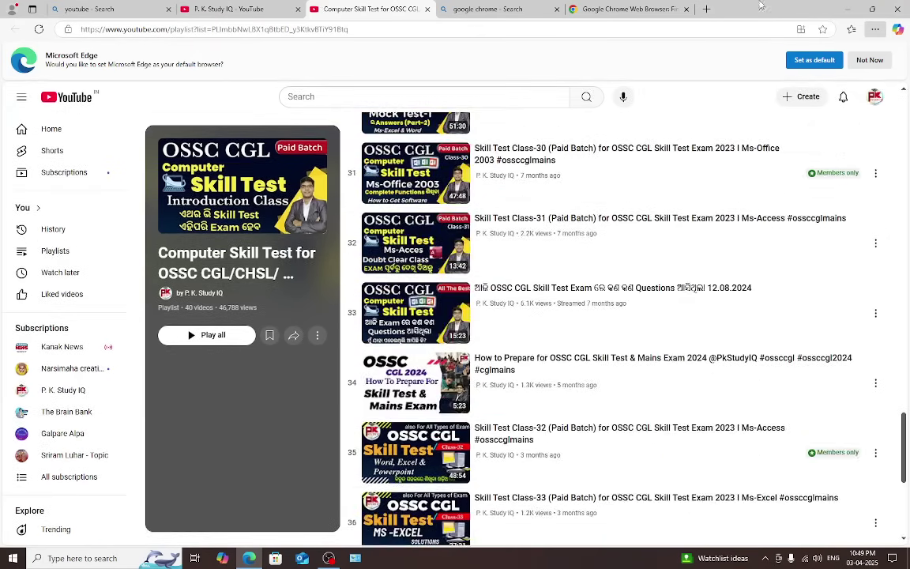
# Open a new browser tab, and return to the computer skill test playlist to examine its last videos.
pyautogui.click(706, 9)
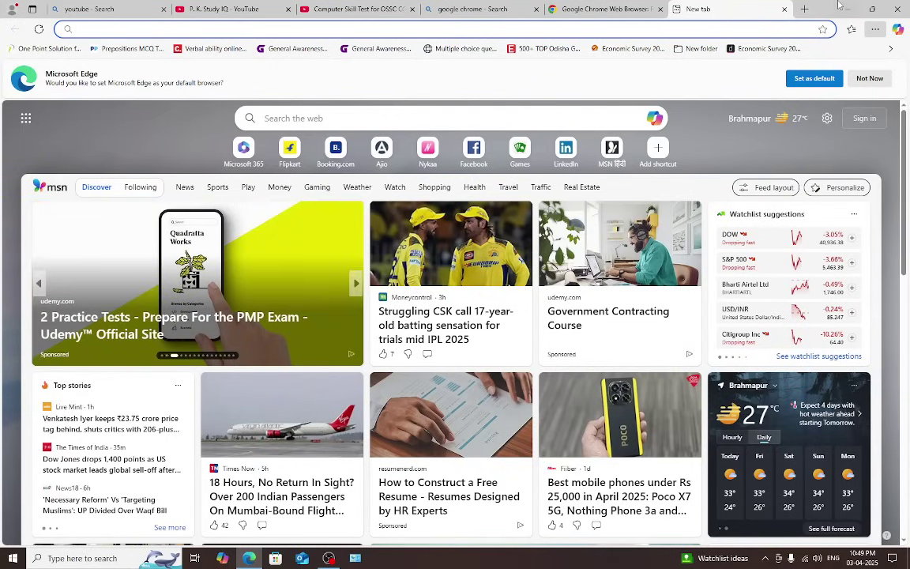
pyautogui.click(600, 9)
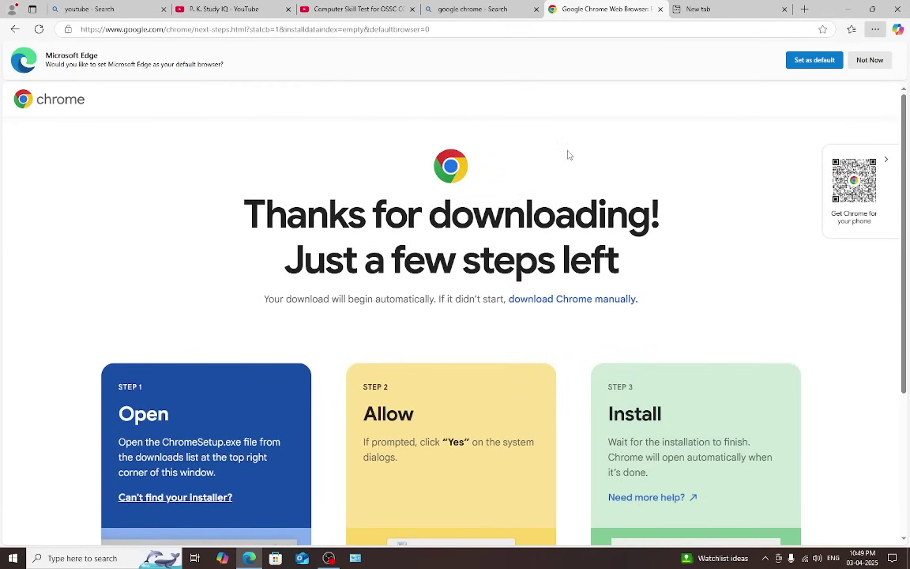
pyautogui.click(387, 9)
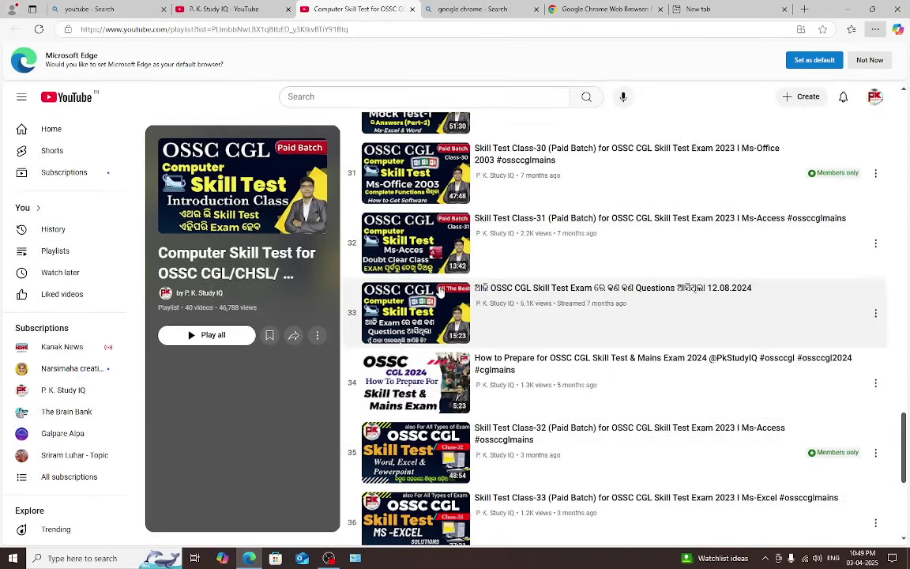
pyautogui.scroll(-5, 483, 363)
pyautogui.scroll(-8, 483, 363)
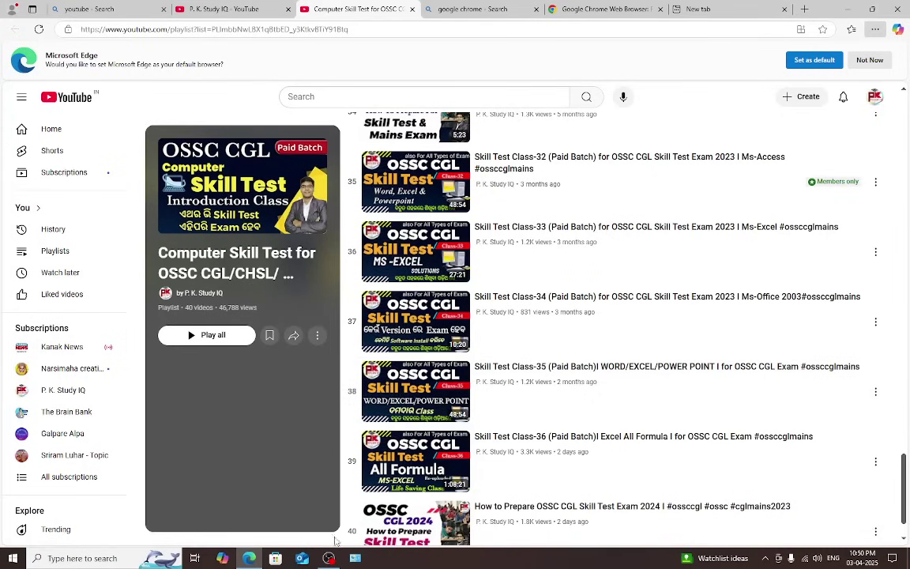
pyautogui.moveTo(330, 561)
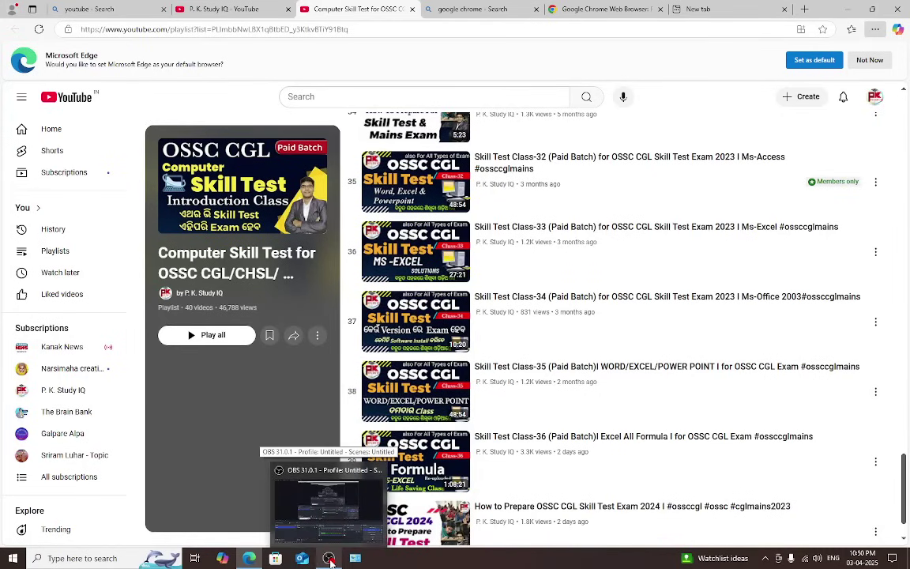